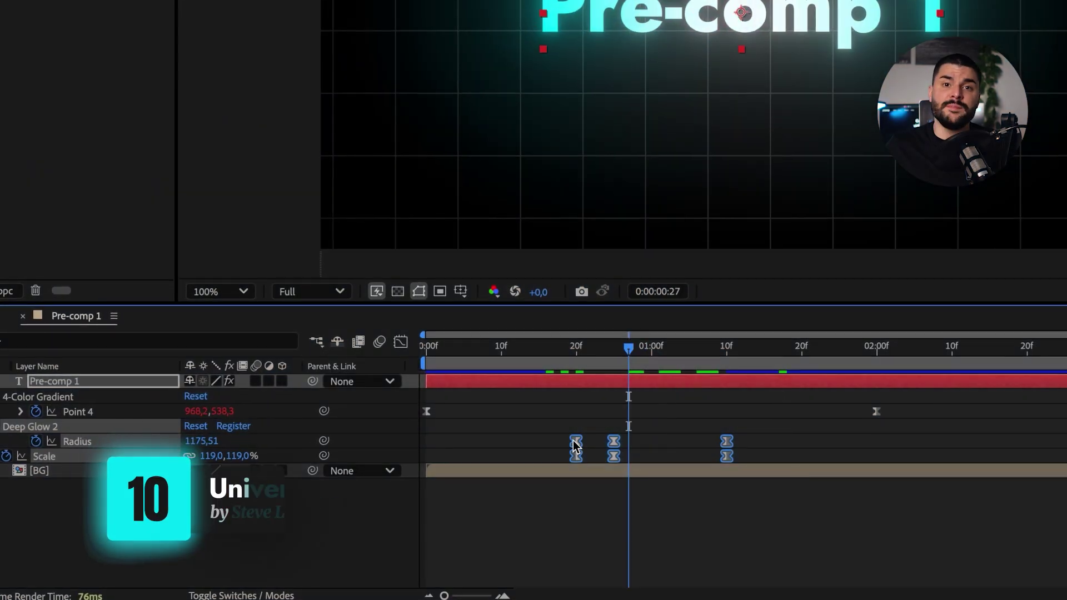
Step: Move Pre-comp 1's Radius and Scale keyframes later and bring Music in as UniversalAudio-1, showing its levels
{"action": "left_click_drag", "start_coordinate": [575, 445], "coordinate": [643, 443]}
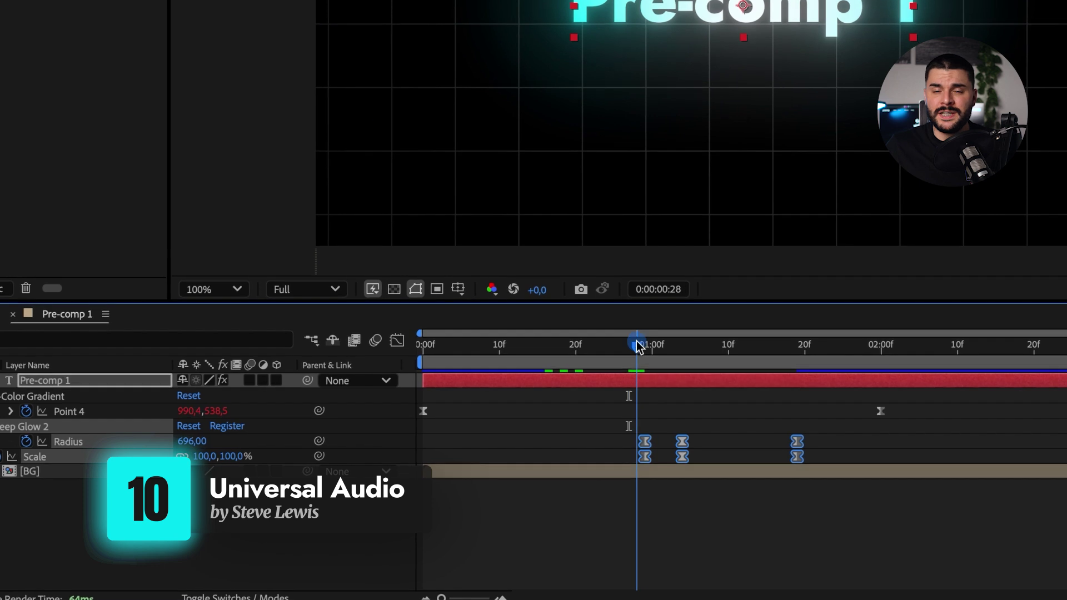
{"action": "left_click_drag", "start_coordinate": [637, 345], "coordinate": [676, 346]}
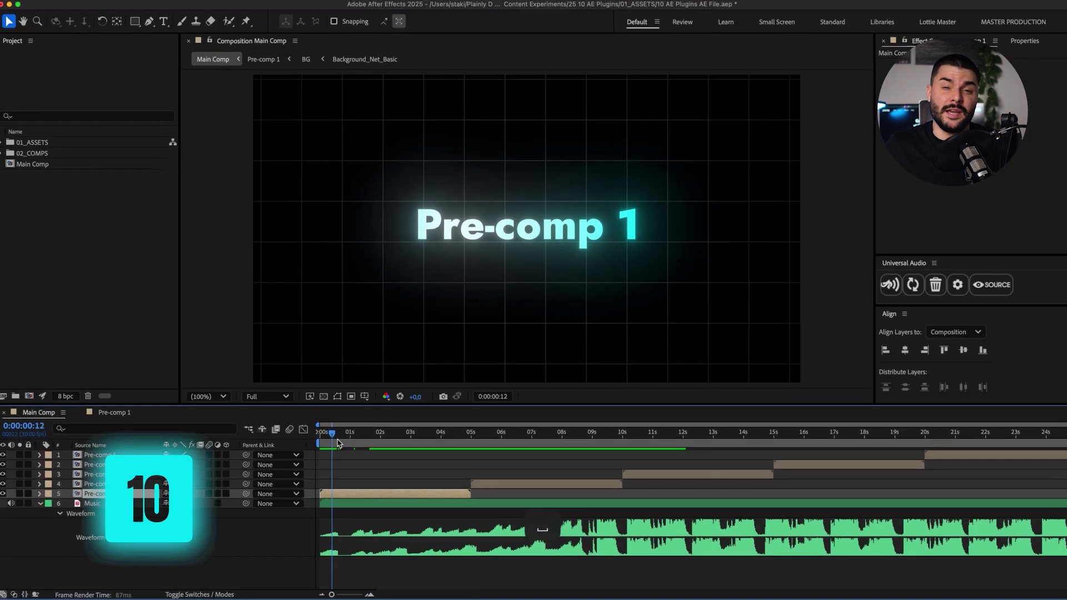
{"action": "left_click", "coordinate": [421, 501]}
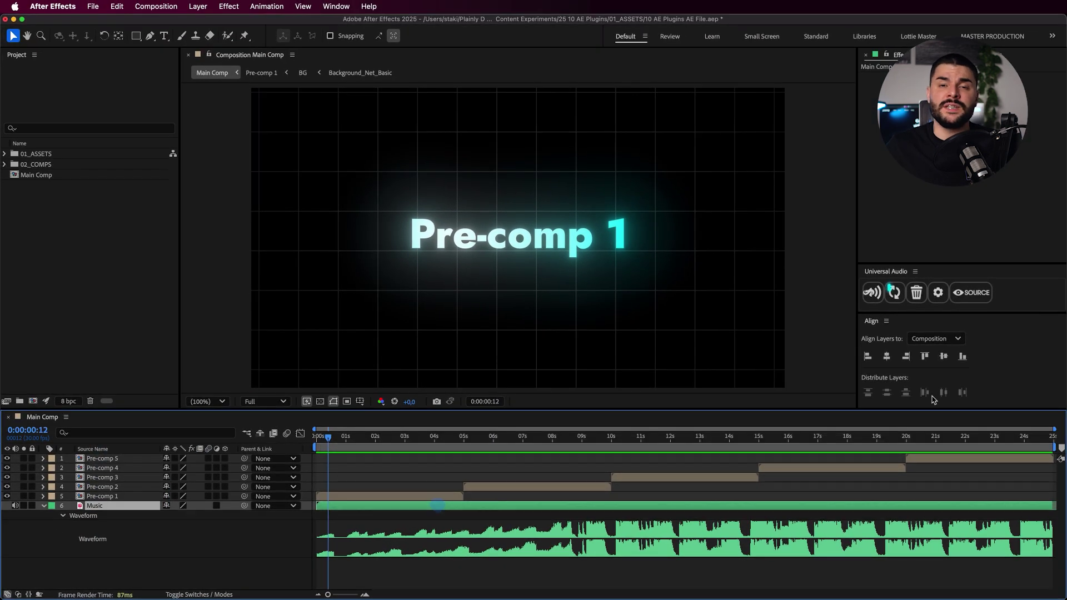
{"action": "left_click", "coordinate": [877, 297]}
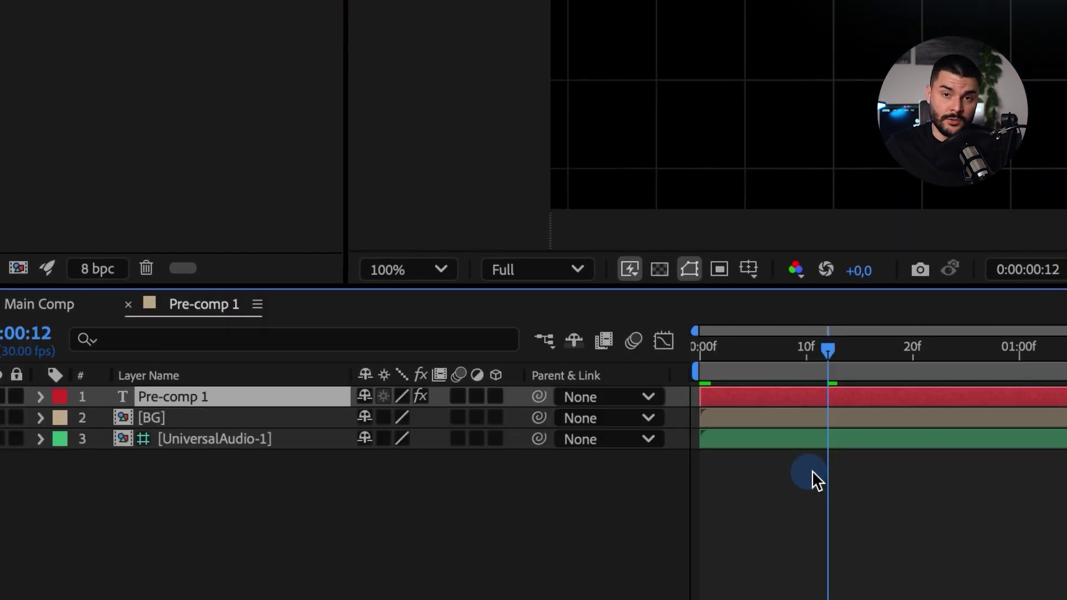
{"action": "left_click", "coordinate": [810, 439]}
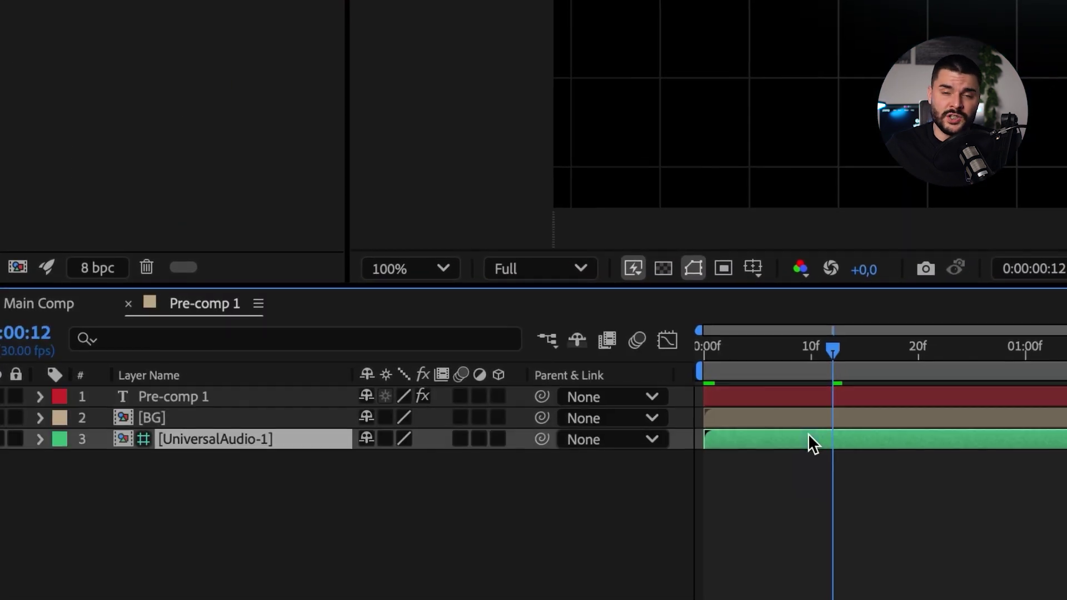
{"action": "key", "text": "l"}
{"action": "key", "text": "l"}
{"action": "key", "text": "l"}
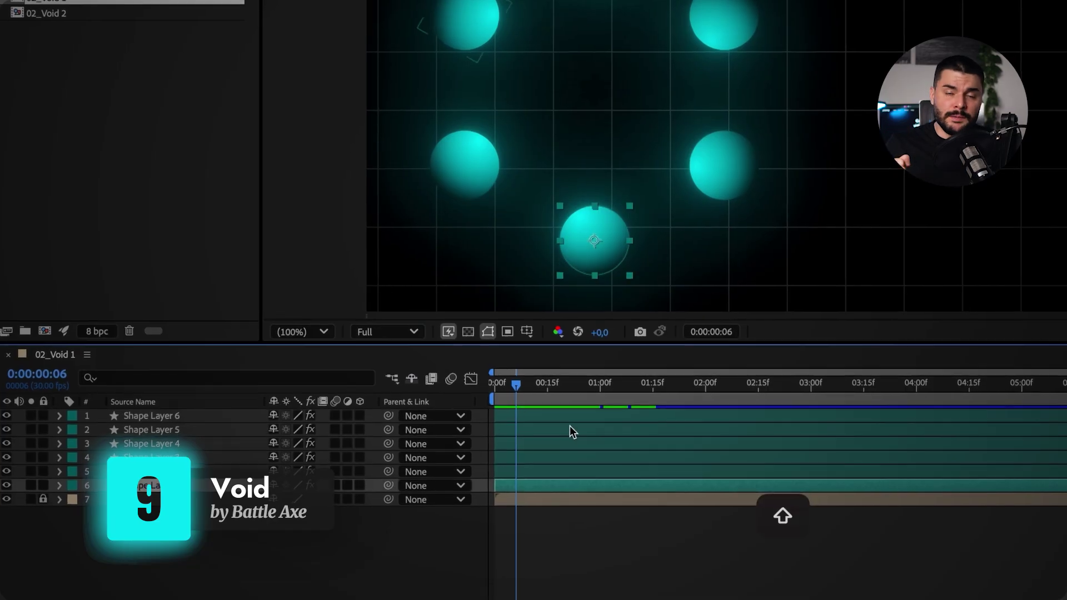
Step: Create a void for all the circle shape layers and drag it to move the ring right
{"action": "left_click", "coordinate": [565, 416], "text": "shift"}
{"action": "left_click", "coordinate": [841, 245]}
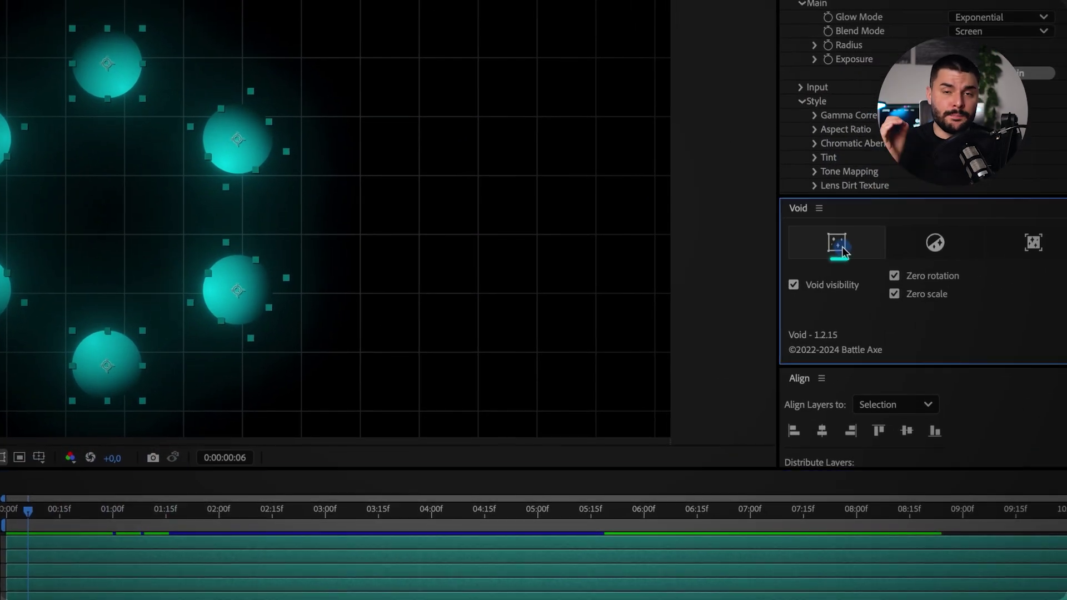
{"action": "left_click_drag", "start_coordinate": [119, 215], "coordinate": [275, 206]}
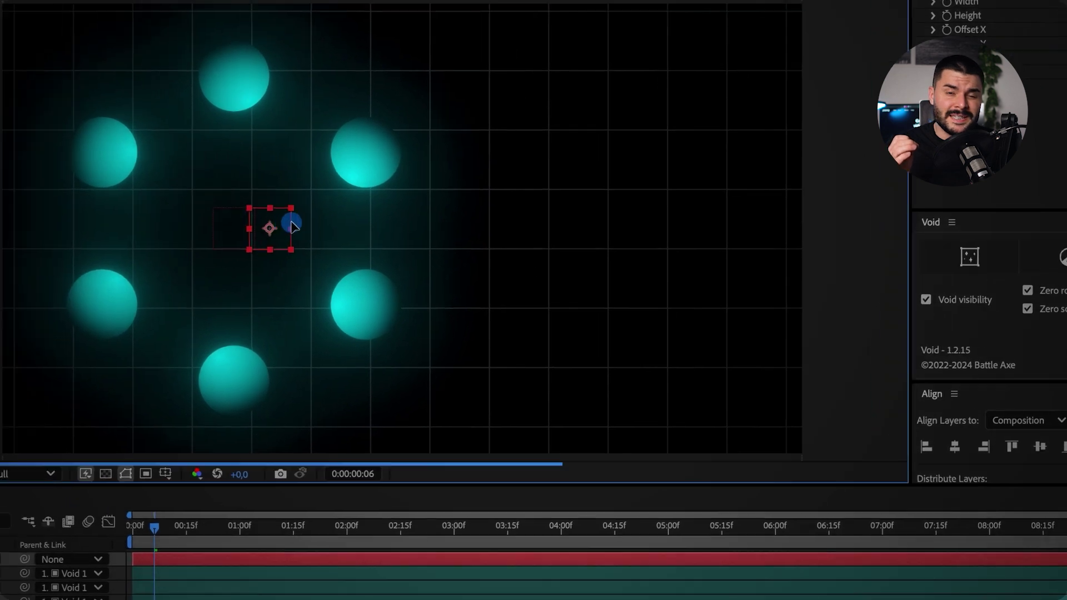
{"action": "mouse_move", "coordinate": [496, 232]}
{"action": "left_mouse_down"}
{"action": "mouse_move", "coordinate": [569, 229]}
{"action": "mouse_move", "coordinate": [499, 229]}
{"action": "left_mouse_up"}
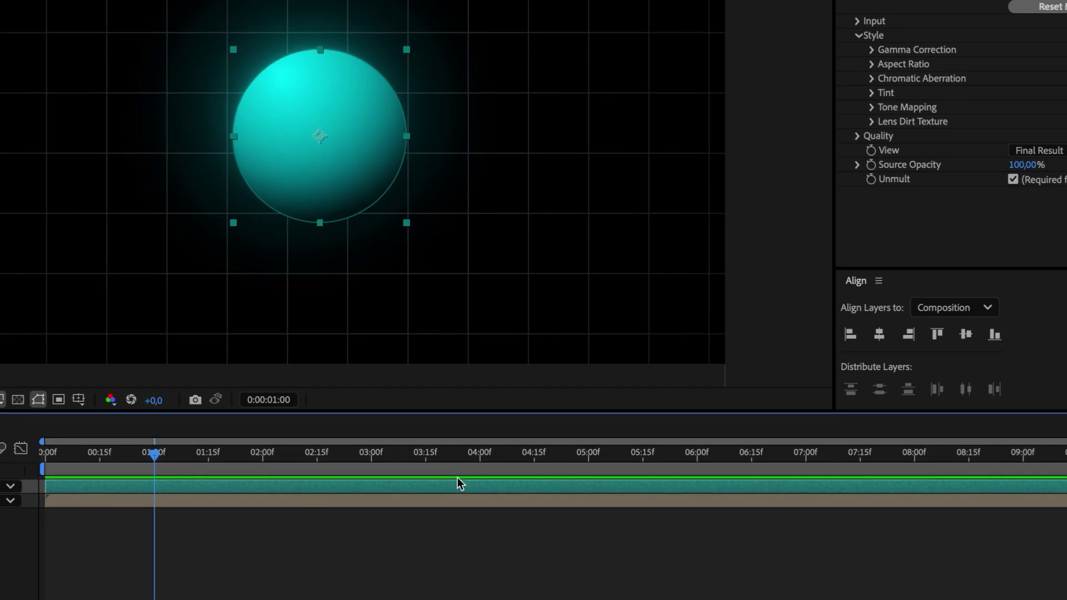
Step: Apply Glow, Fast Box Blur and Noise HLS to the circle through FX Console, then save a frame snapshot
{"action": "key", "text": "super+section"}
{"action": "type", "text": "glow"}
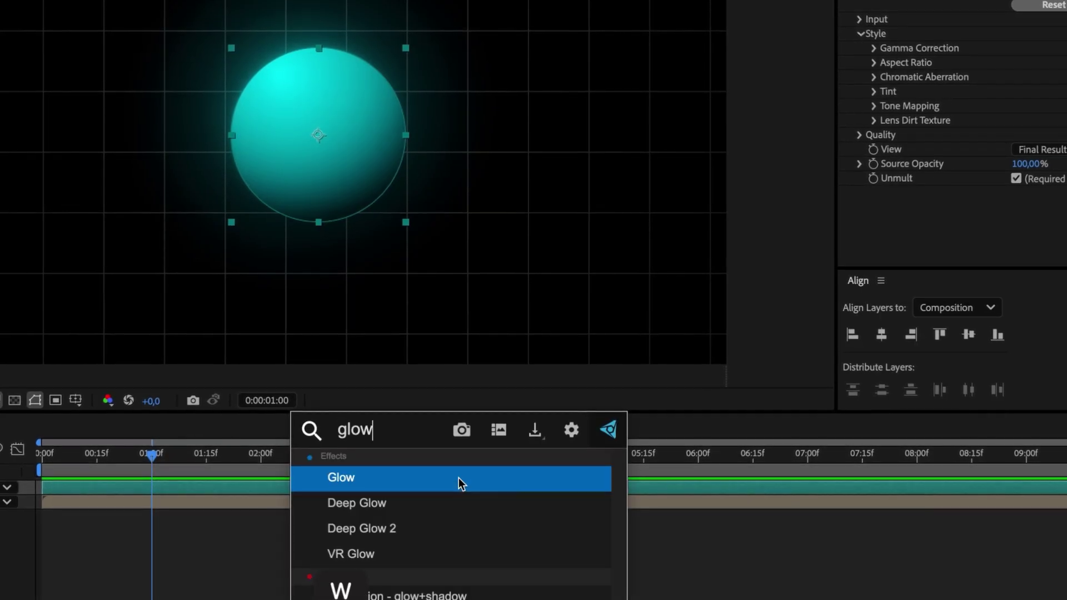
{"action": "key", "text": "Return"}
{"action": "key", "text": "super+section"}
{"action": "type", "text": "fast"}
{"action": "key", "text": "Return"}
{"action": "key", "text": "super+section"}
{"action": "type", "text": "noise"}
{"action": "key", "text": "Return"}
{"action": "key", "text": "super+section"}
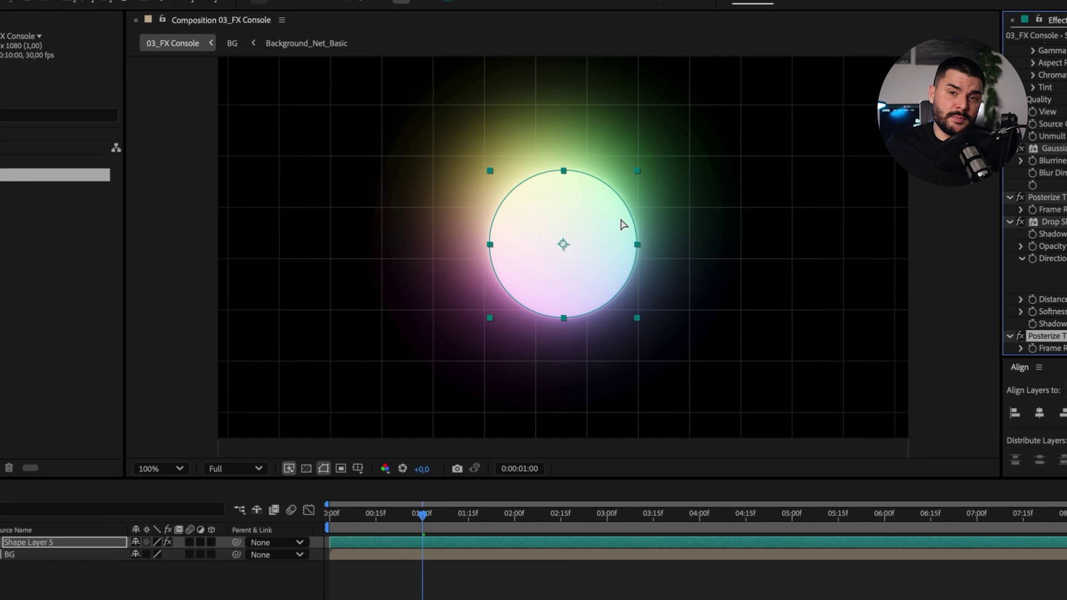
{"action": "left_click", "coordinate": [622, 177]}
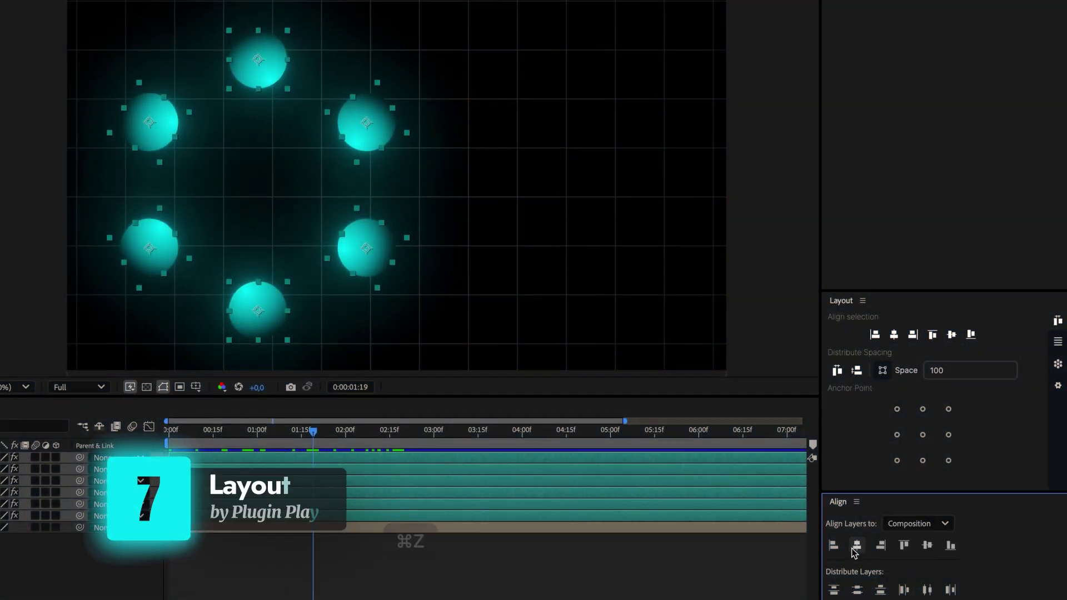
Step: Centre the circles horizontally and vertically with Layout, then arrange them in a 3x2 grid
{"action": "left_click", "coordinate": [856, 547]}
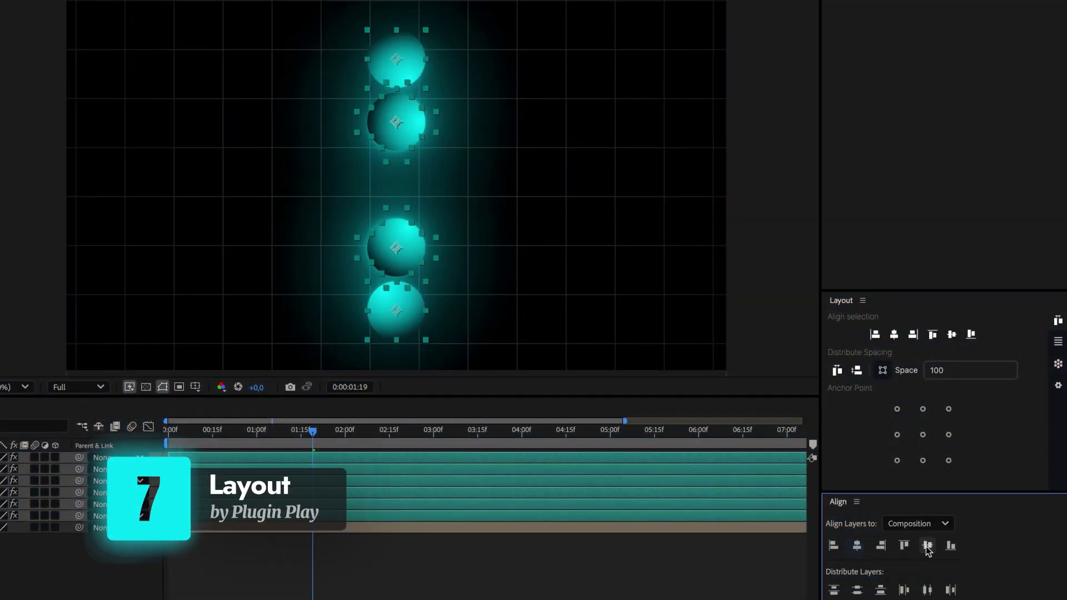
{"action": "left_click", "coordinate": [928, 547]}
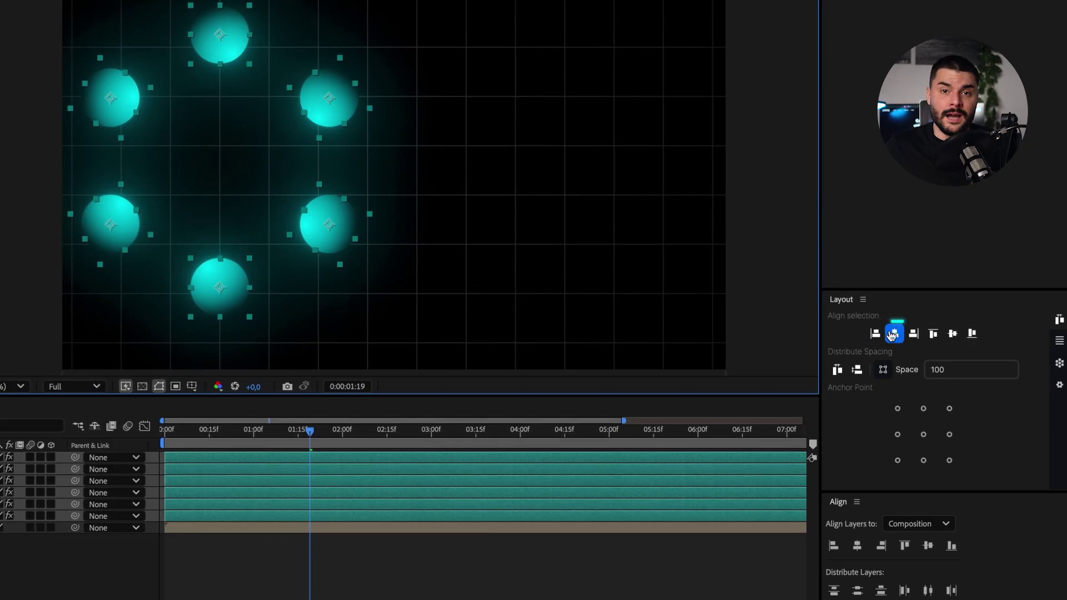
{"action": "left_click", "coordinate": [893, 333]}
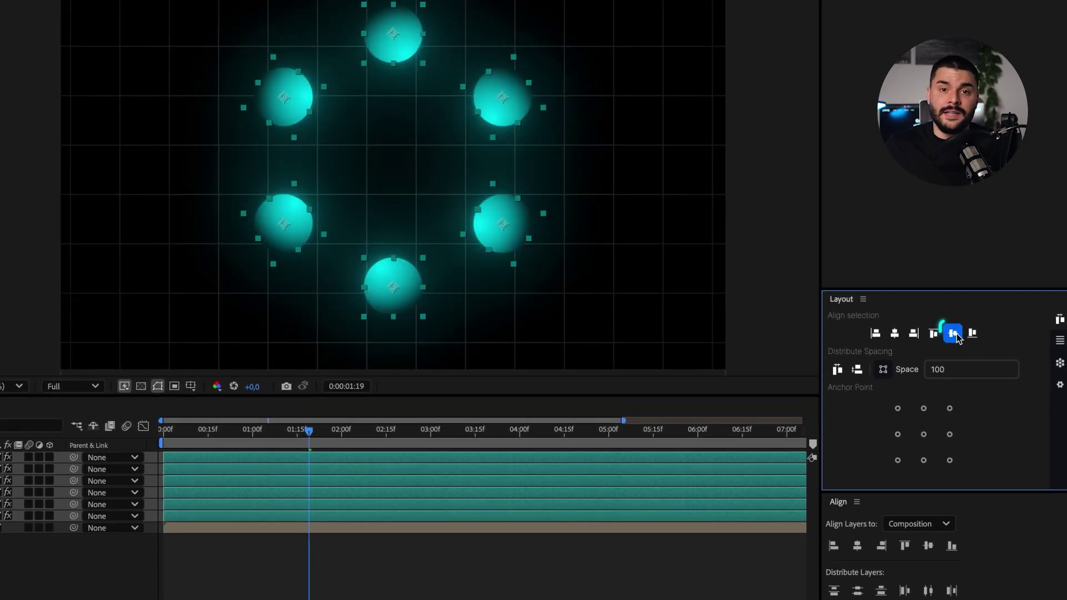
{"action": "left_click", "coordinate": [954, 333]}
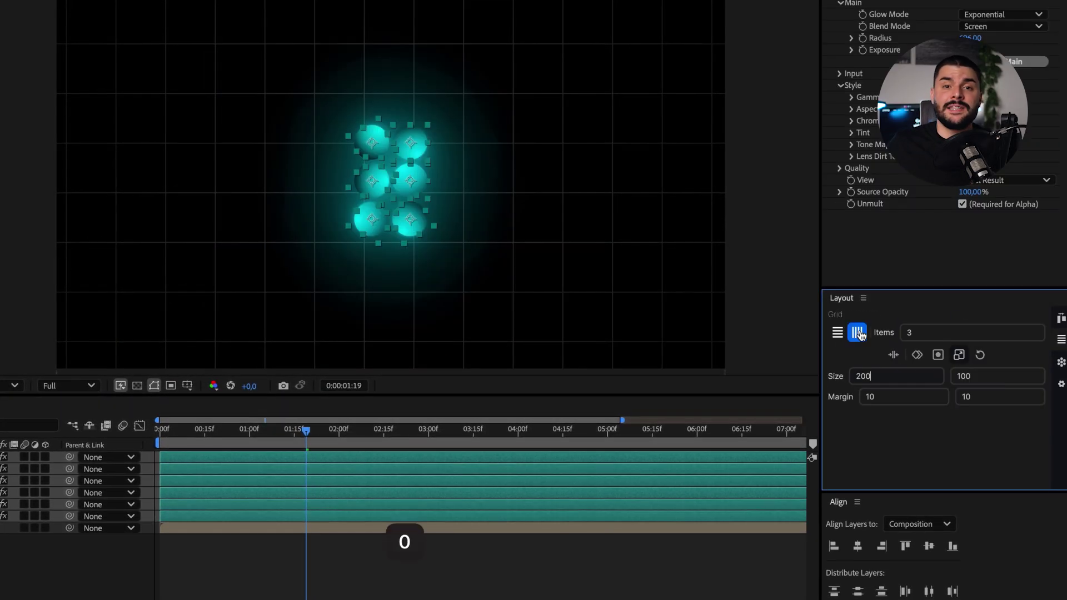
{"action": "left_click", "coordinate": [858, 333]}
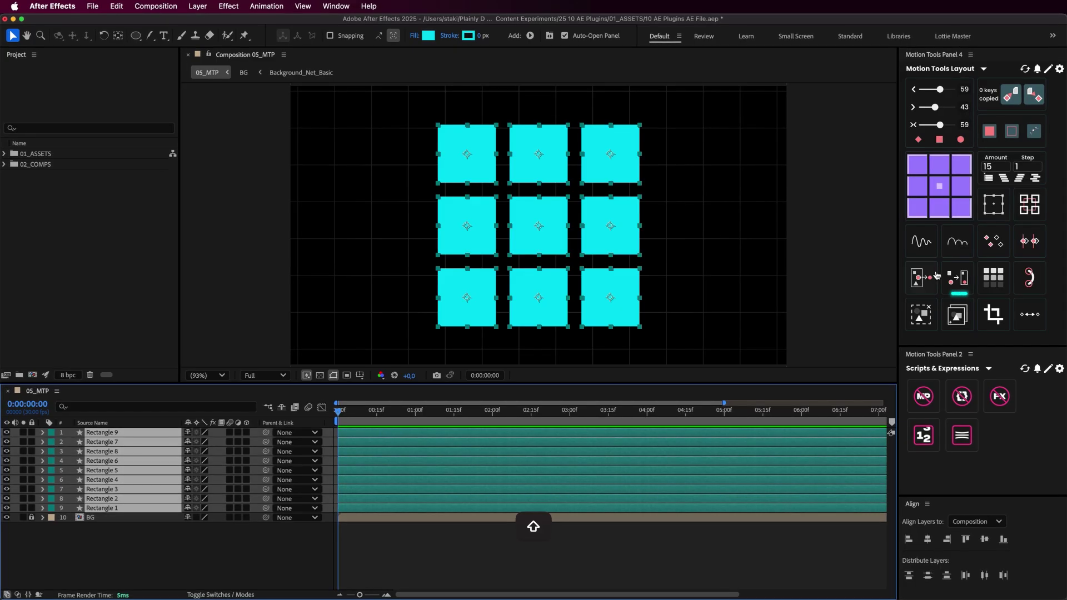
Step: Grid the nine squares 3x3, precompose them, and open the Remove Merge Paths (RMP) script editor
{"action": "left_click", "coordinate": [937, 275], "text": "shift"}
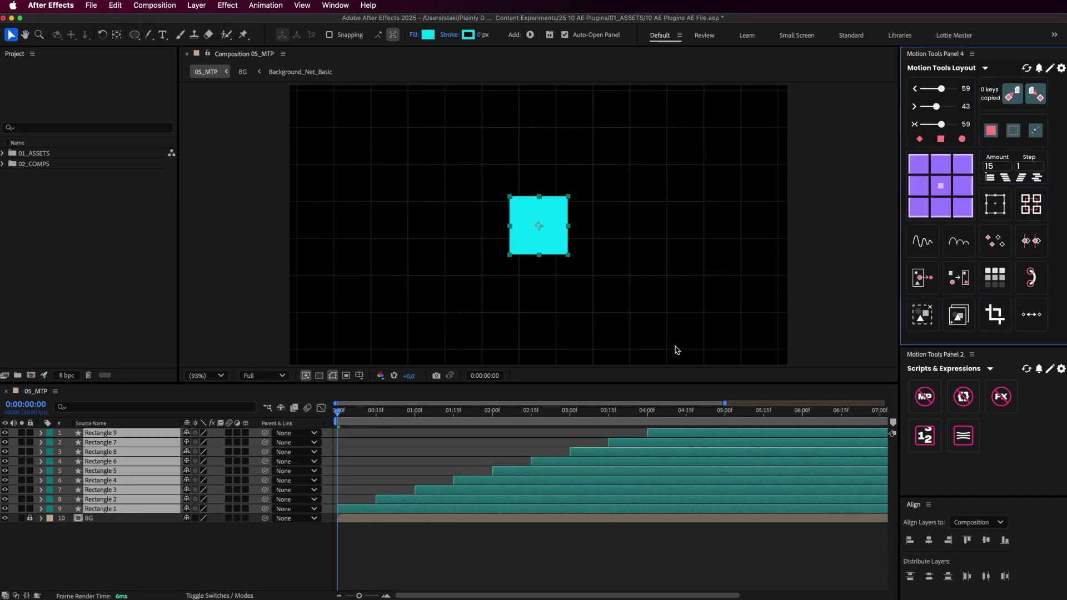
{"action": "key", "text": "super+shift+c"}
{"action": "key", "text": "Return"}
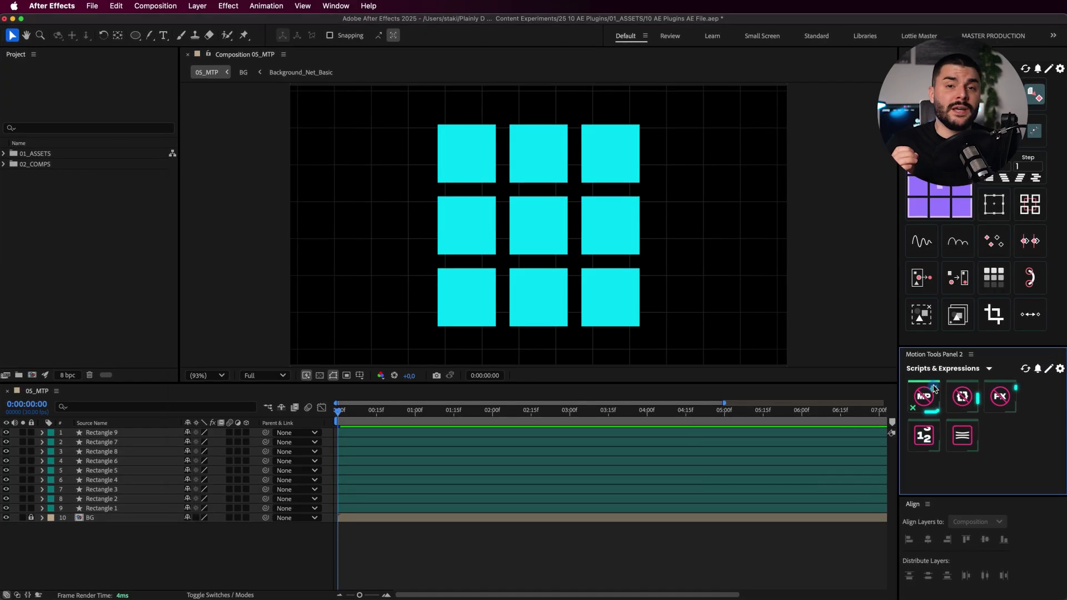
{"action": "right_click", "coordinate": [934, 389]}
{"action": "left_click_drag", "start_coordinate": [412, 109], "coordinate": [305, 73]}
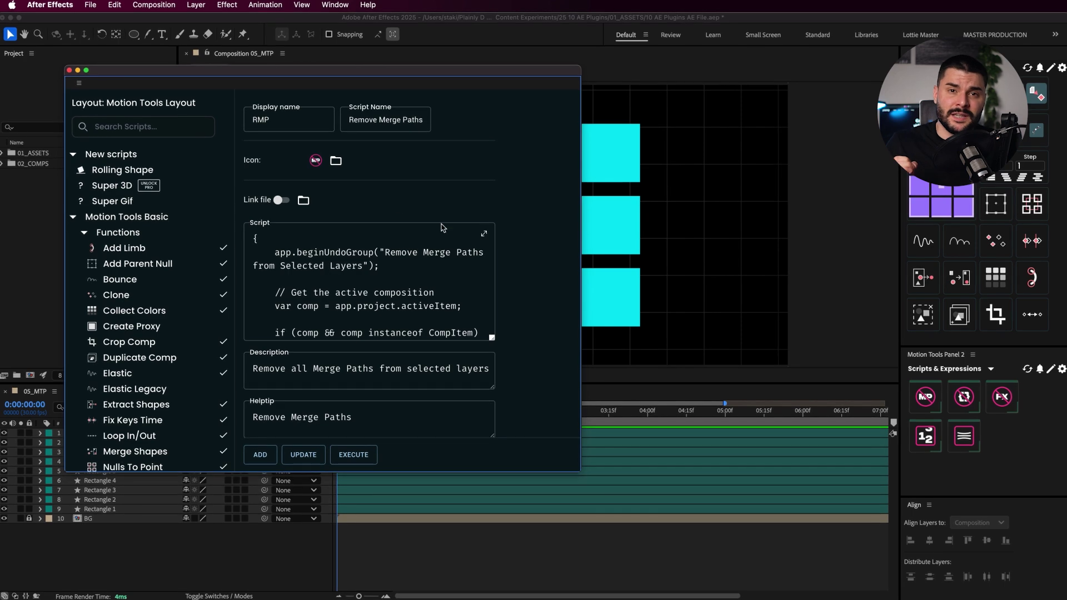
{"action": "left_click_drag", "start_coordinate": [443, 228], "coordinate": [517, 322]}
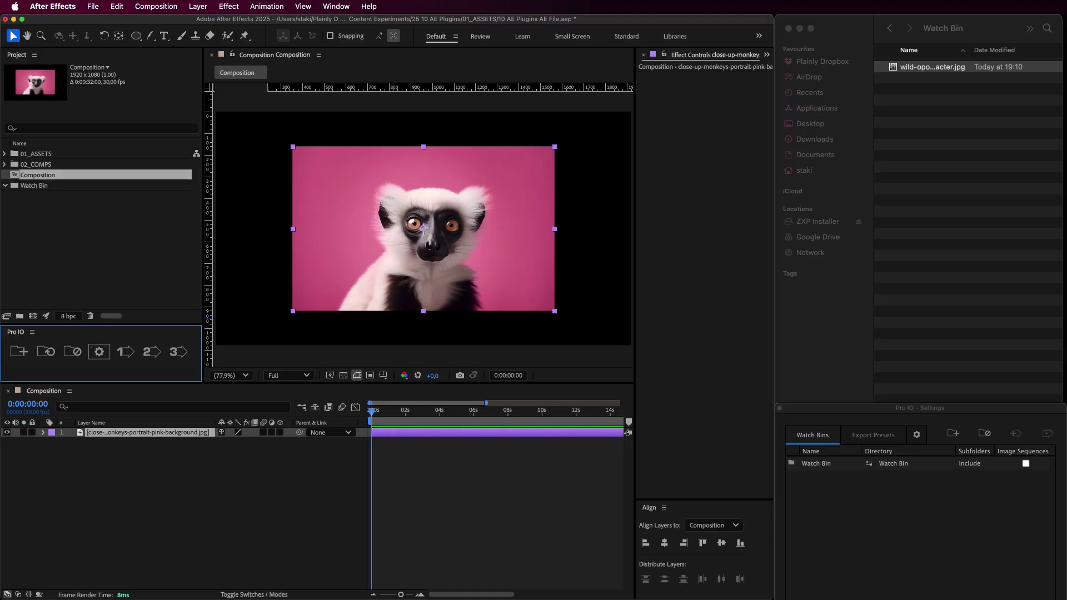
Step: Drop another jpg into the watched folder and sync Pro IO's Watch Bins to import it
{"action": "left_click_drag", "start_coordinate": [858, 279], "coordinate": [905, 146]}
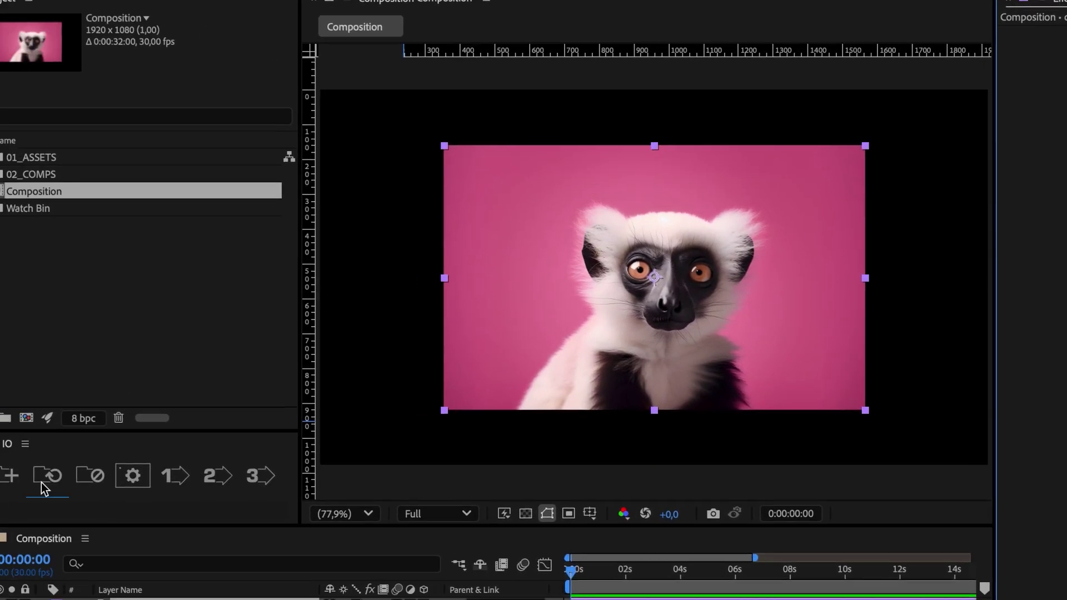
{"action": "left_click", "coordinate": [69, 472]}
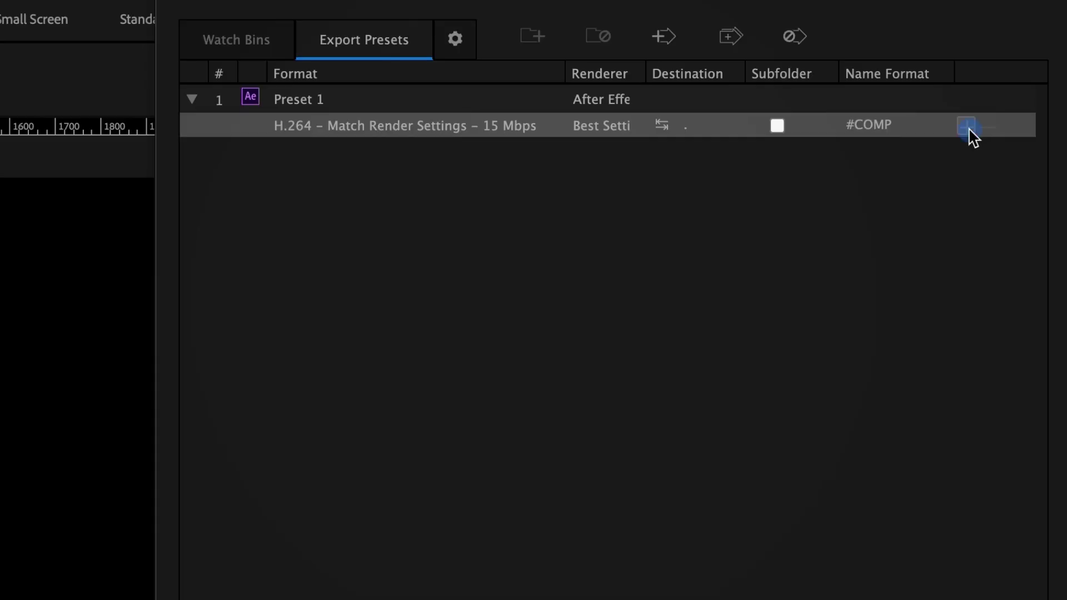
Step: Add an Alpha Only output to Pro IO Preset 1, named by version with #VV
{"action": "left_click", "coordinate": [967, 129]}
{"action": "left_click", "coordinate": [341, 149]}
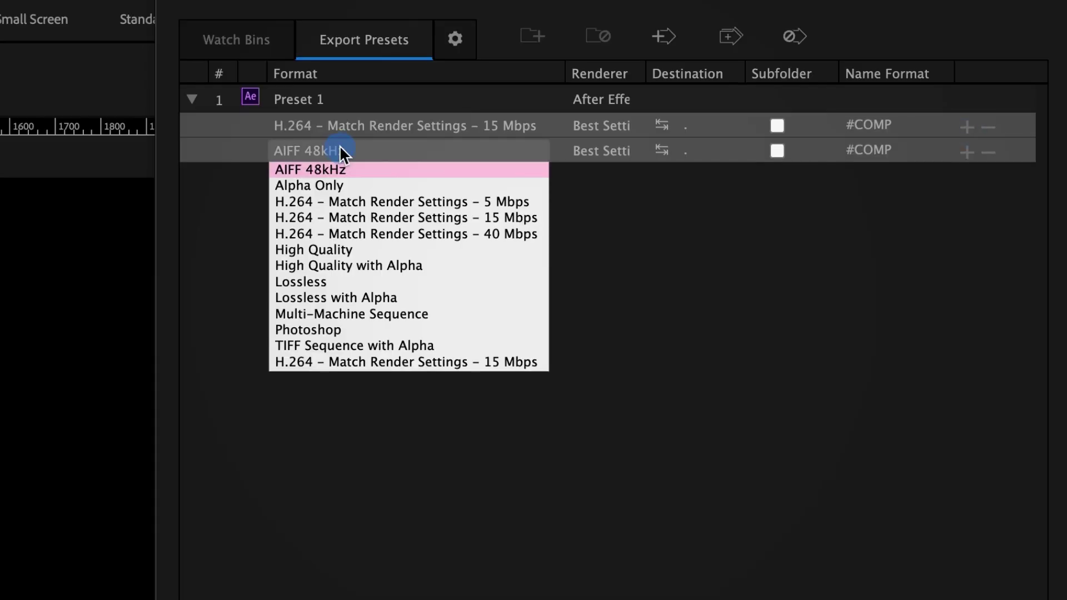
{"action": "left_click", "coordinate": [342, 185]}
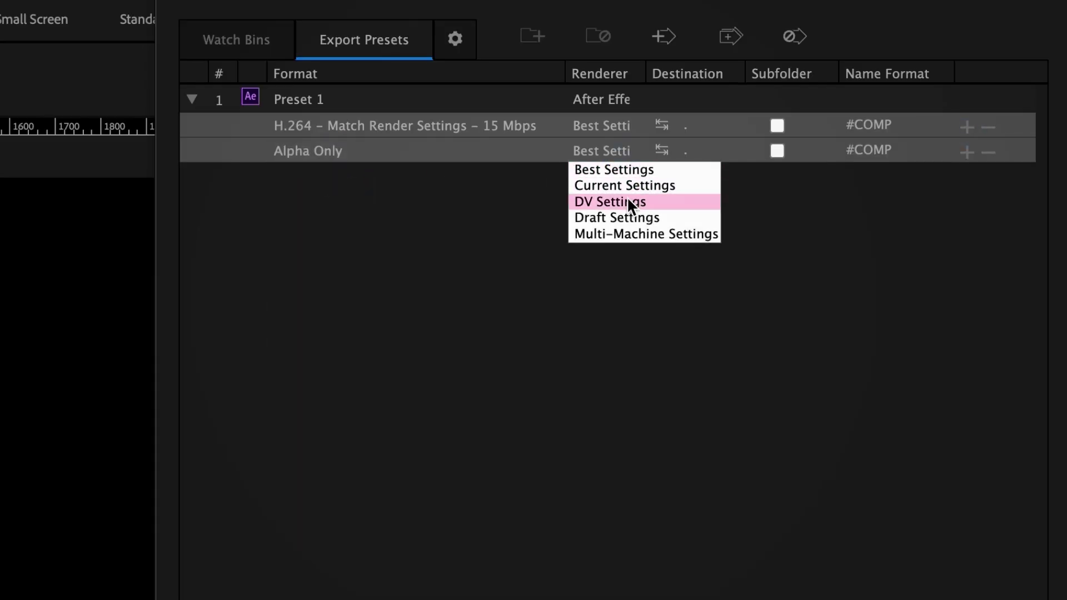
{"action": "left_click", "coordinate": [874, 150]}
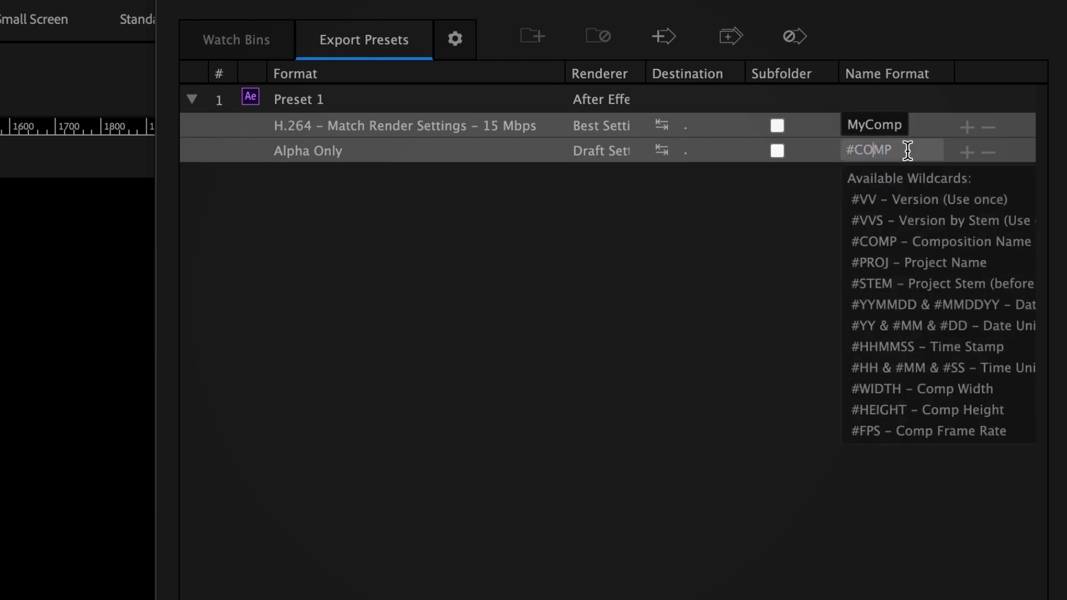
{"action": "left_click", "coordinate": [962, 199]}
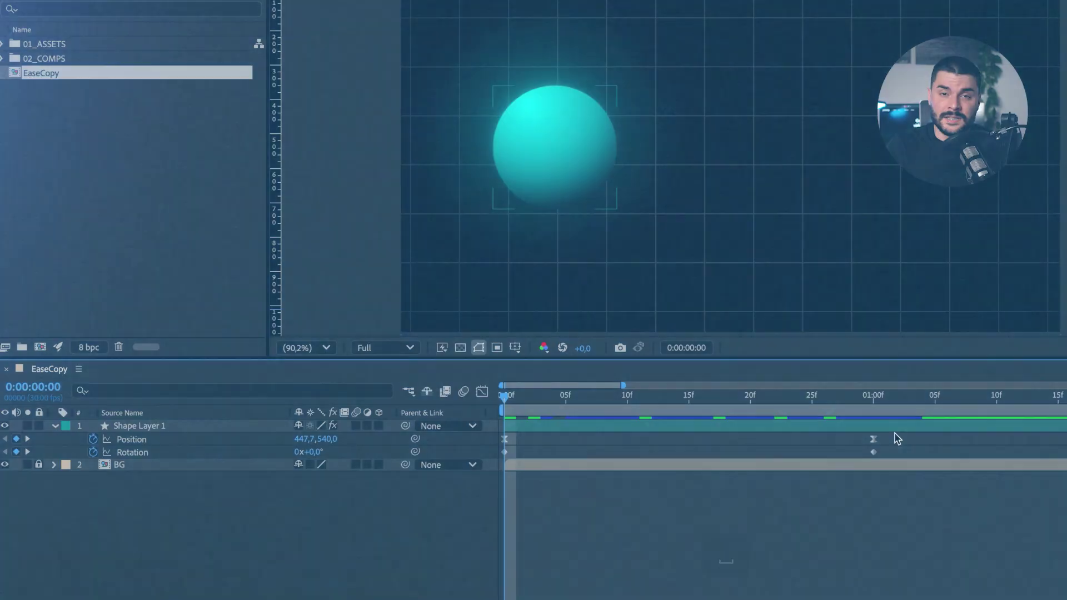
Step: Copy the Position keyframes' ease with EaseCopy and paste it onto both Rotation keyframes
{"action": "left_click_drag", "start_coordinate": [893, 439], "coordinate": [471, 436]}
{"action": "left_click", "coordinate": [482, 392]}
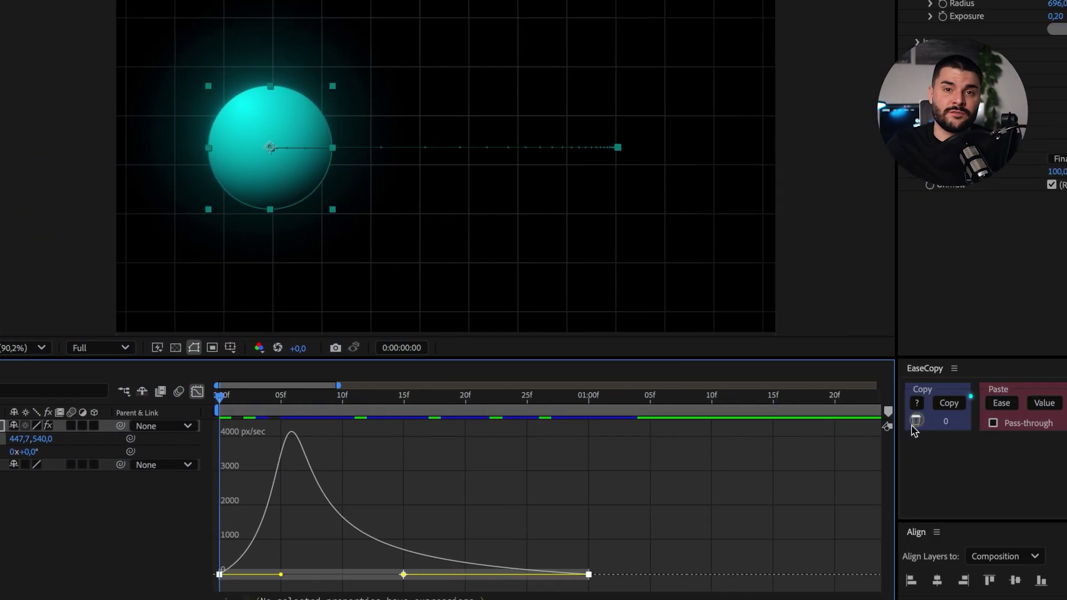
{"action": "left_click", "coordinate": [903, 404]}
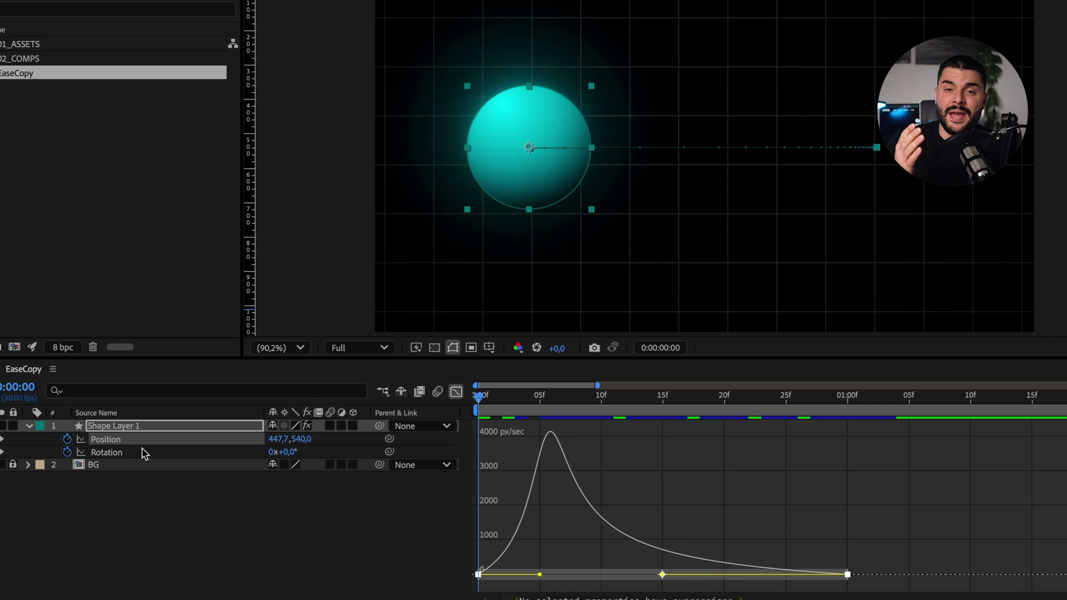
{"action": "left_click", "coordinate": [142, 452]}
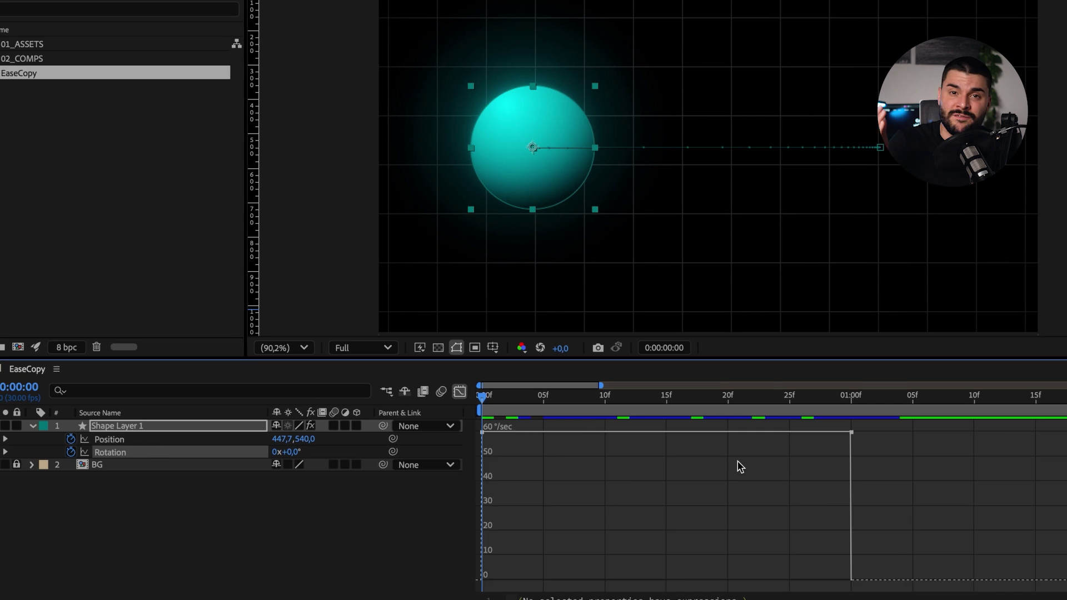
{"action": "left_click_drag", "start_coordinate": [651, 490], "coordinate": [645, 489]}
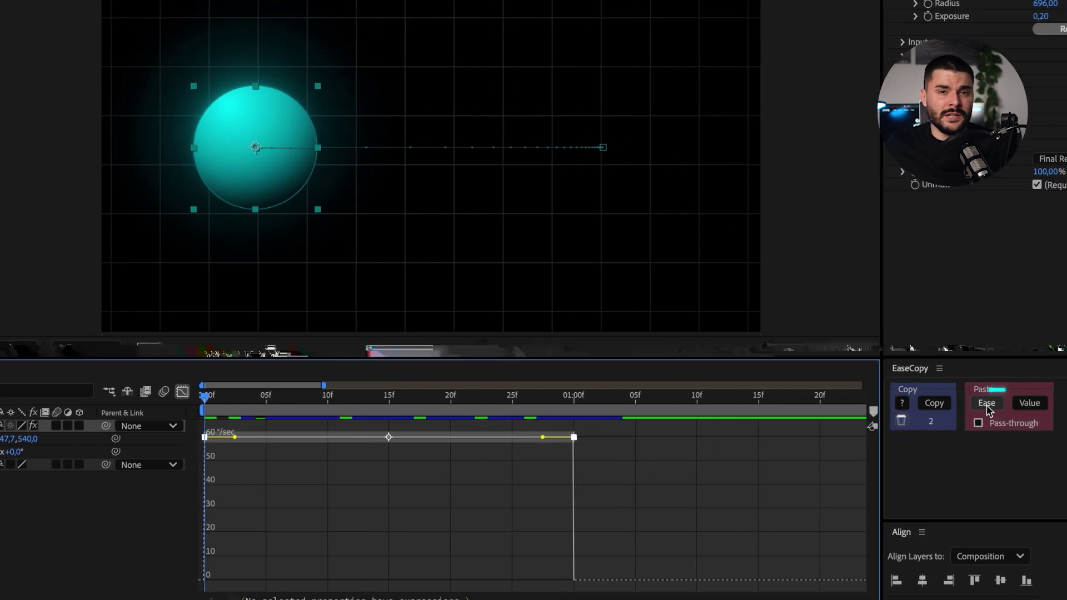
{"action": "left_click", "coordinate": [987, 403]}
Step: Return to the layer bars and preview the animation, stepping to frame 21
{"action": "left_click", "coordinate": [182, 392]}
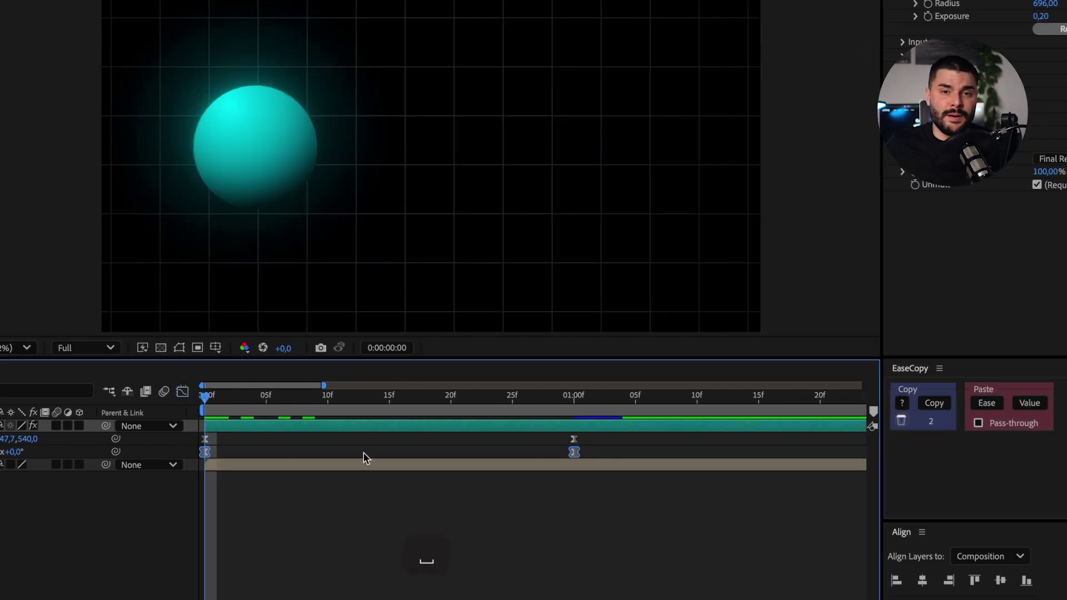
{"action": "key", "text": "space"}
{"action": "key", "text": "space"}
{"action": "left_click_drag", "start_coordinate": [463, 415], "coordinate": [490, 415]}
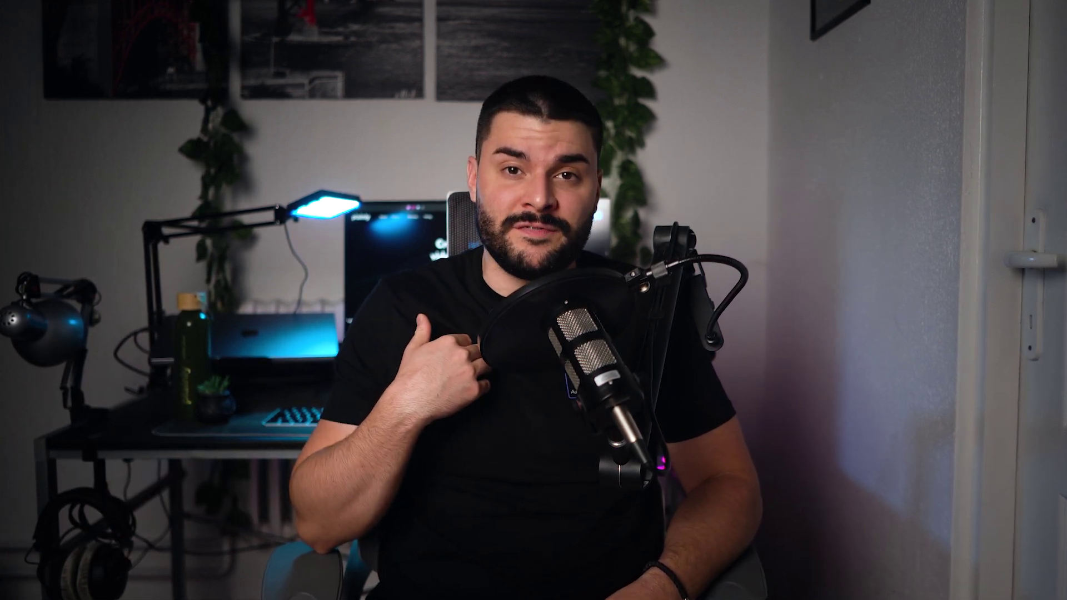
Step: Undo the last change and apply a Cubic In easing preset from Curves to the keyframes
{"action": "key", "text": "super+z"}
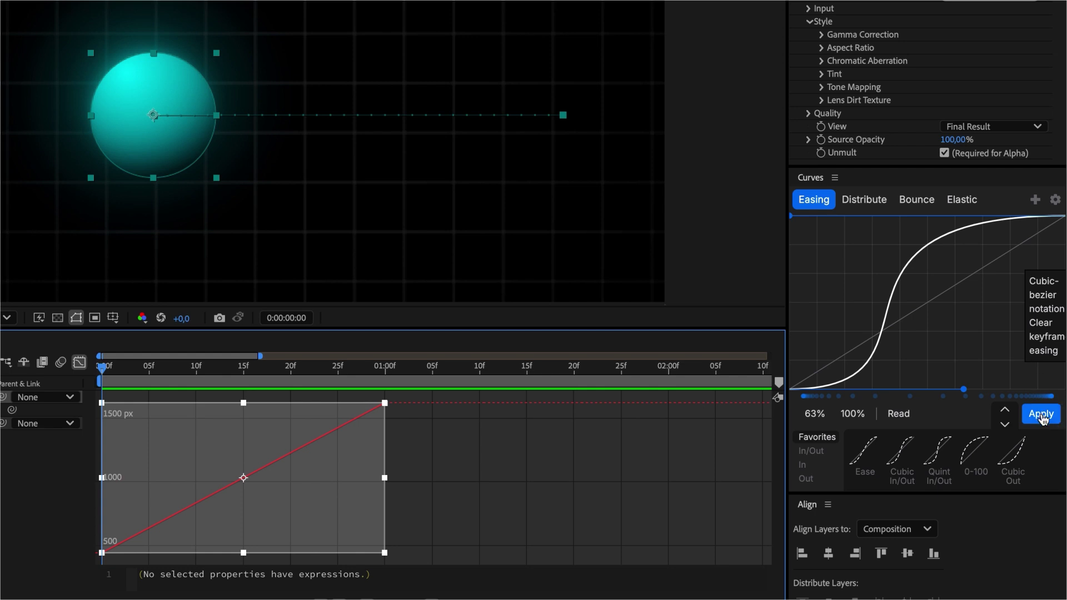
{"action": "left_click", "coordinate": [1042, 415]}
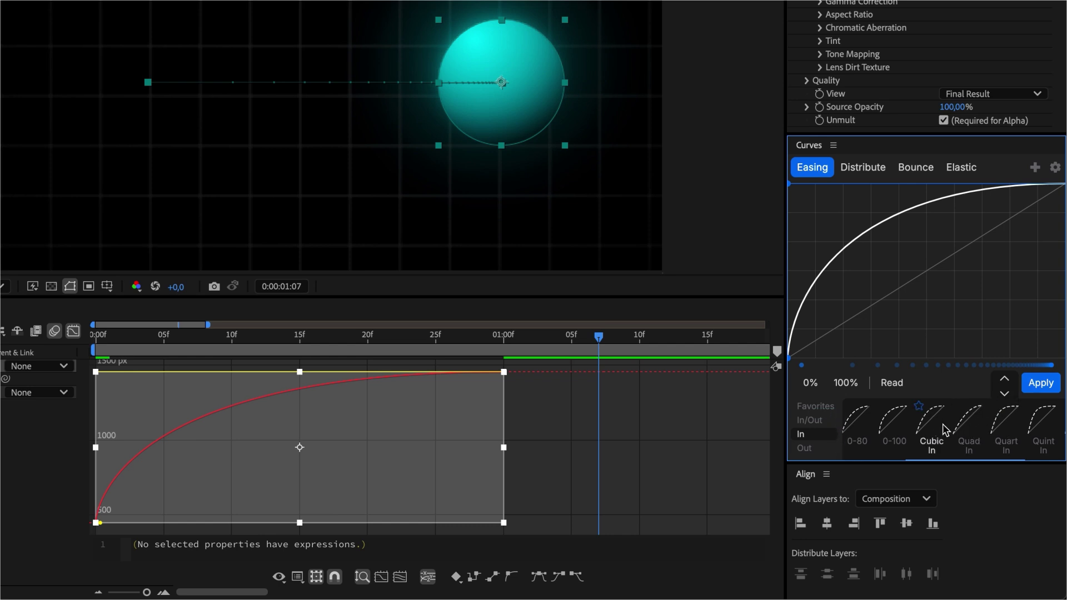
Step: Stagger the sphere layers' start times with Curves' Ease favourite and 0-100 Distribute preset, then scrub
{"action": "left_click", "coordinate": [814, 411]}
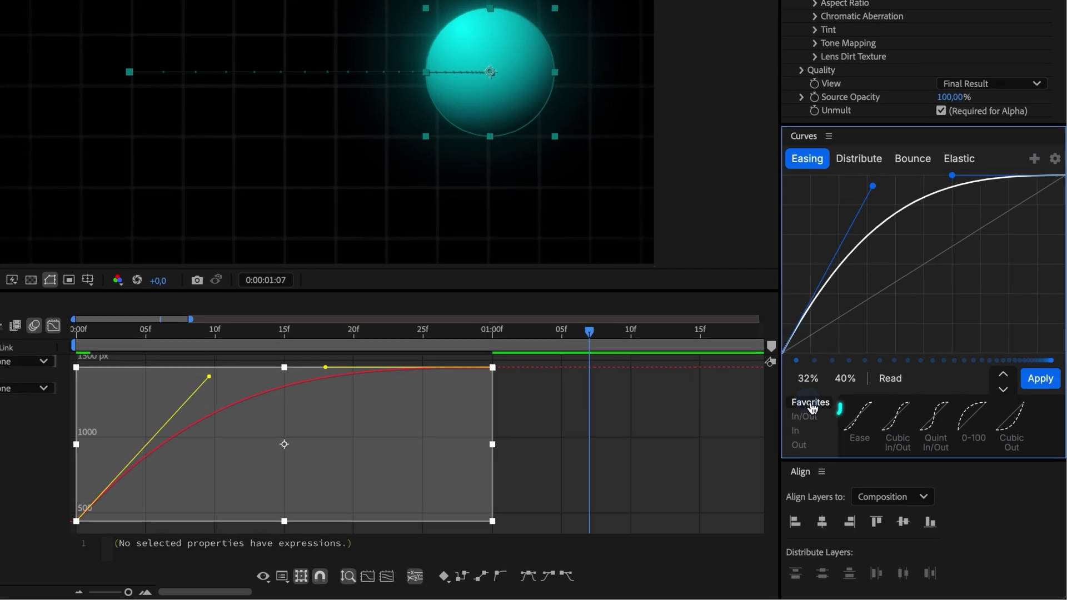
{"action": "left_click", "coordinate": [866, 423]}
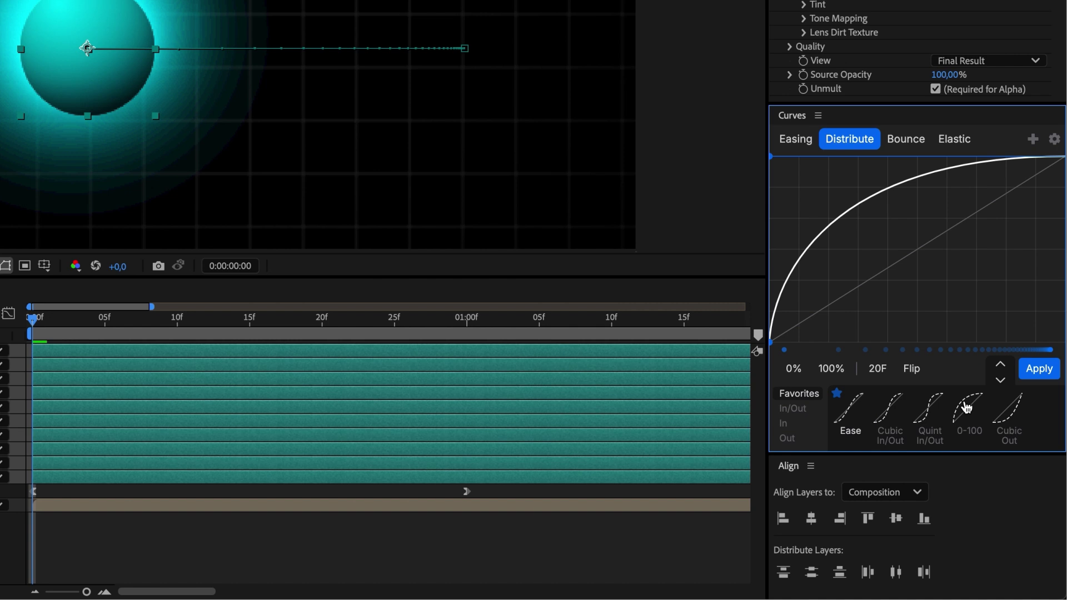
{"action": "left_click", "coordinate": [967, 408]}
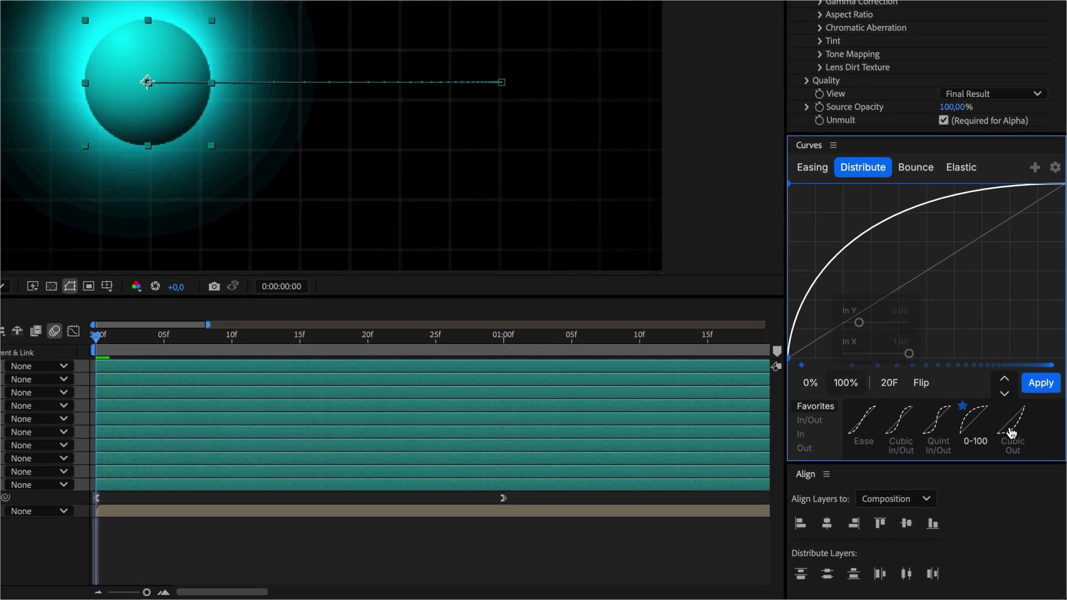
{"action": "left_click", "coordinate": [1040, 385]}
{"action": "left_click_drag", "start_coordinate": [97, 335], "coordinate": [459, 335]}
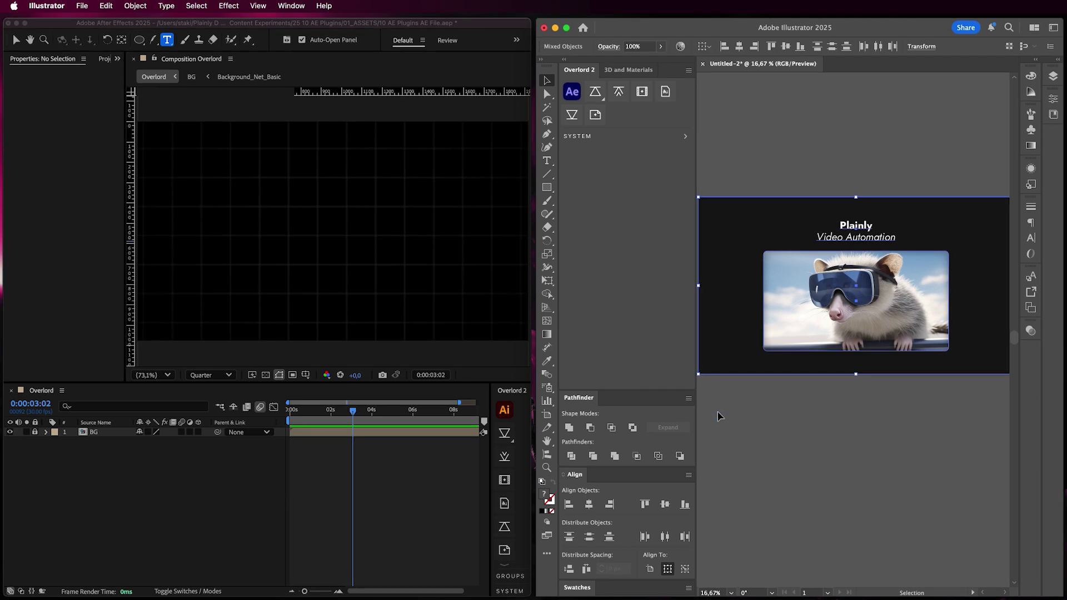
Step: Push the Illustrator possum artwork into the After Effects Overlord comp, then select its Group layer
{"action": "left_click", "coordinate": [594, 92]}
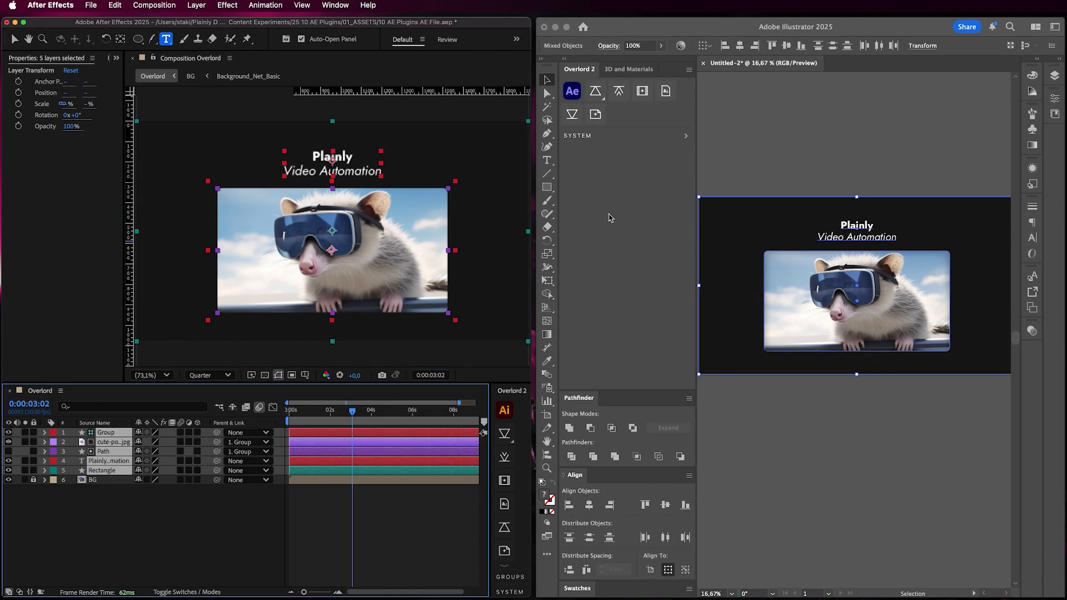
{"action": "left_click", "coordinate": [338, 525]}
{"action": "left_click", "coordinate": [105, 433]}
{"action": "left_click_drag", "start_coordinate": [316, 256], "coordinate": [356, 278]}
{"action": "key", "text": "super+z"}
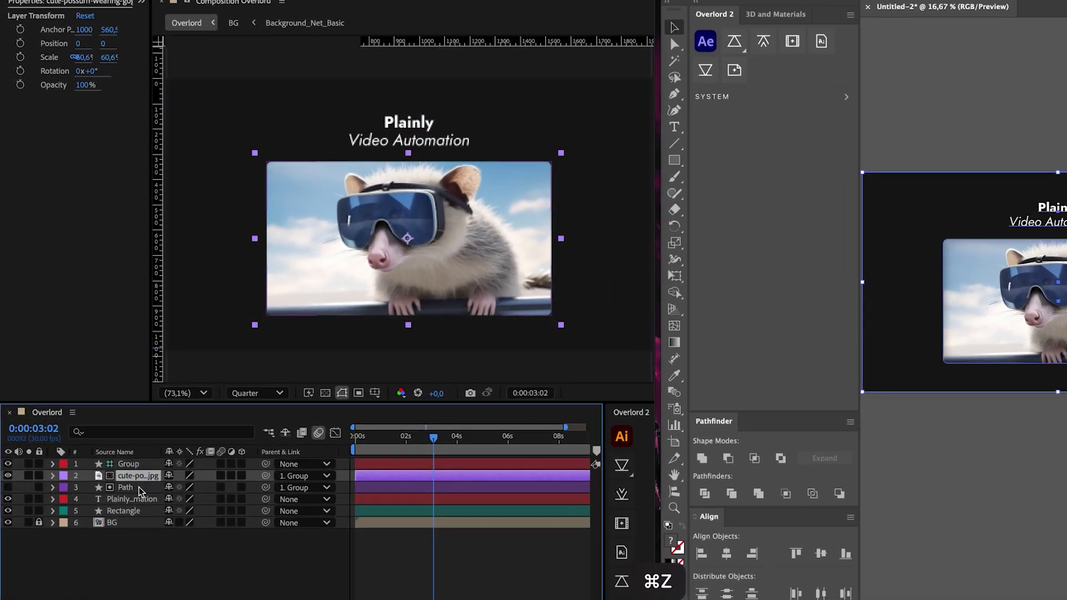
Step: Edit the imported heading text, replacing 'Plainly' with 'Plainly Videos'
{"action": "left_click", "coordinate": [119, 458]}
{"action": "double_click", "coordinate": [350, 150]}
{"action": "left_click", "coordinate": [374, 95]}
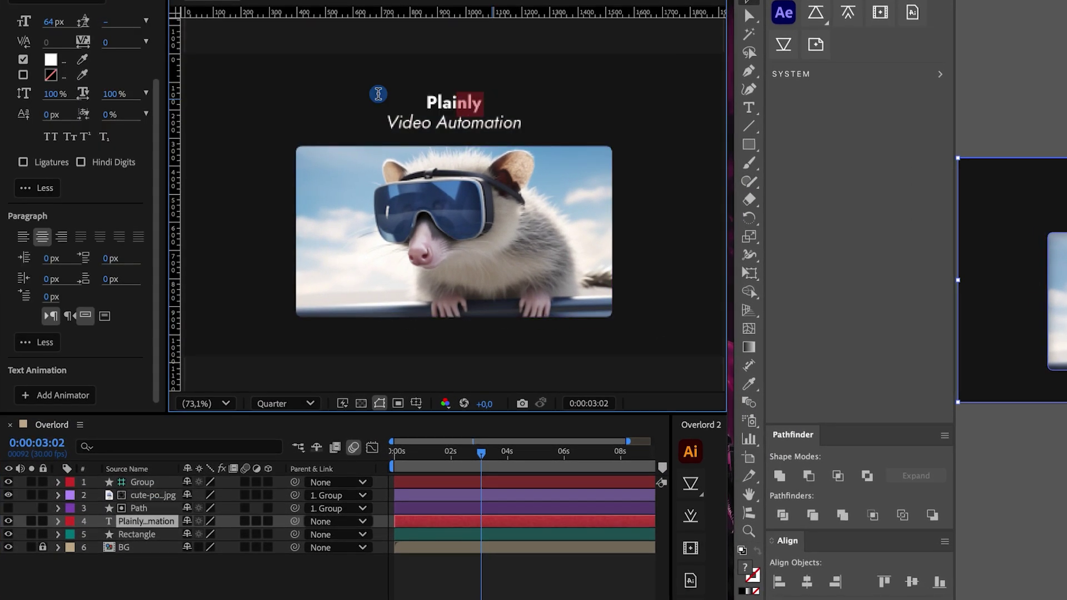
{"action": "left_click", "coordinate": [452, 104]}
{"action": "double_click", "coordinate": [452, 103]}
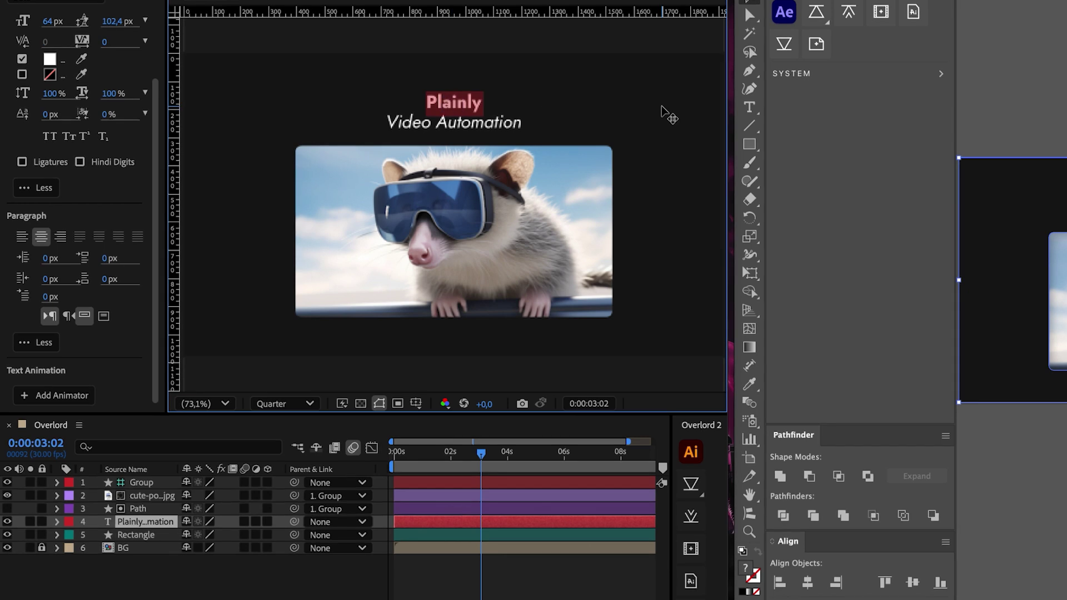
{"action": "type", "text": "Plainly Videos"}
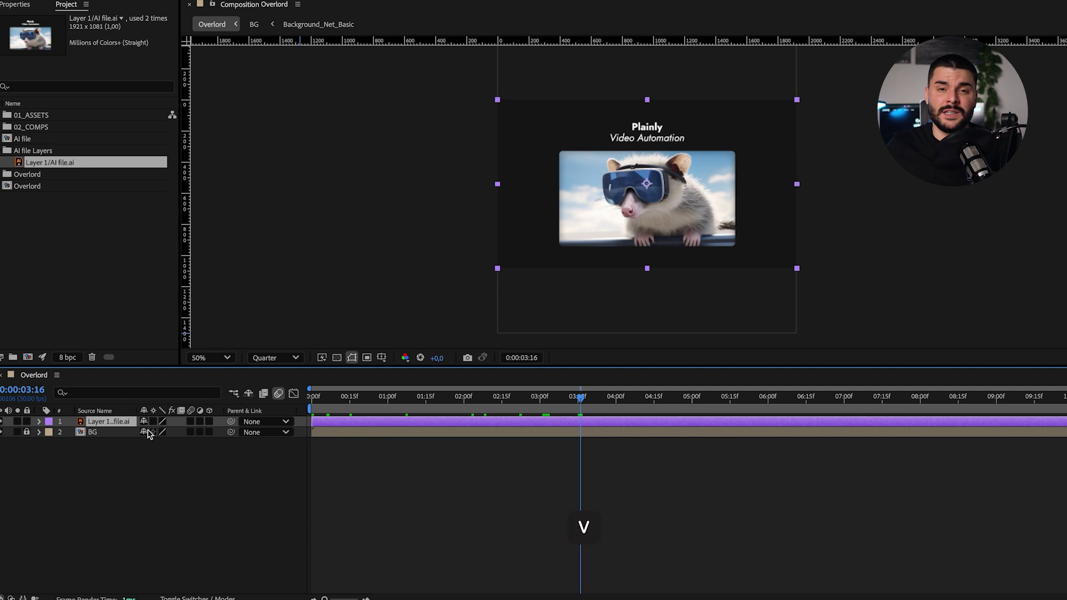
Step: Convert the AI file layer to shapes and drag the rectangle's bottom-left corner to distort it
{"action": "right_click", "coordinate": [112, 426]}
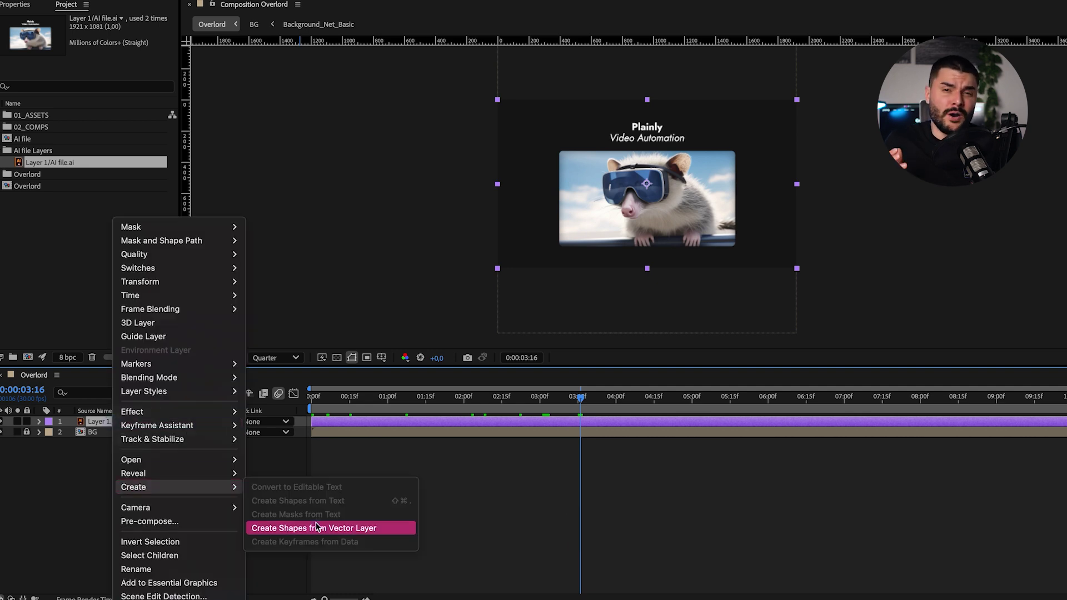
{"action": "left_click", "coordinate": [317, 528]}
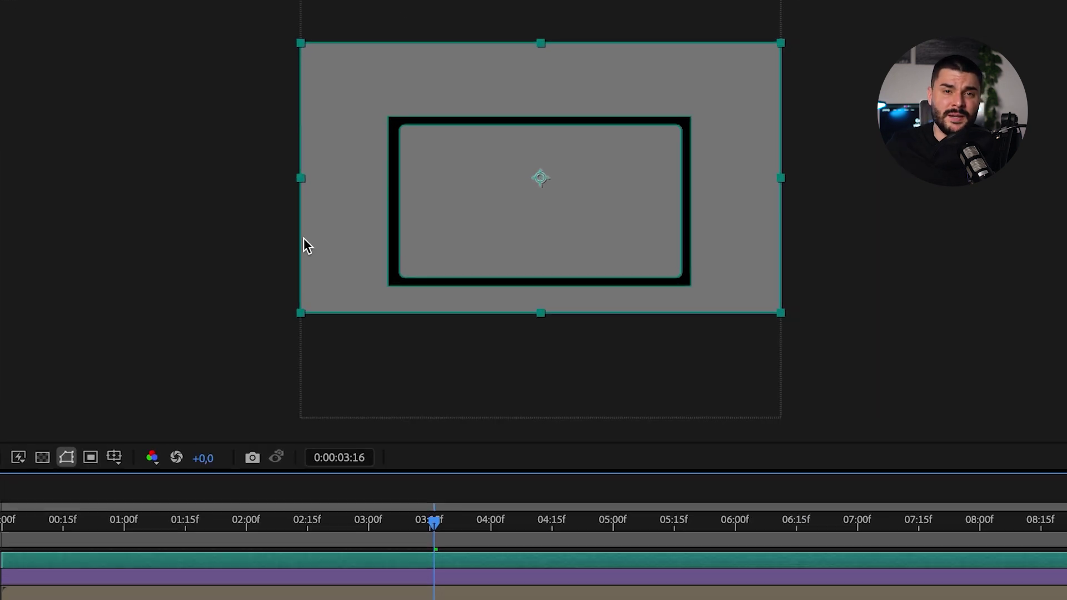
{"action": "left_click_drag", "start_coordinate": [301, 313], "coordinate": [219, 303]}
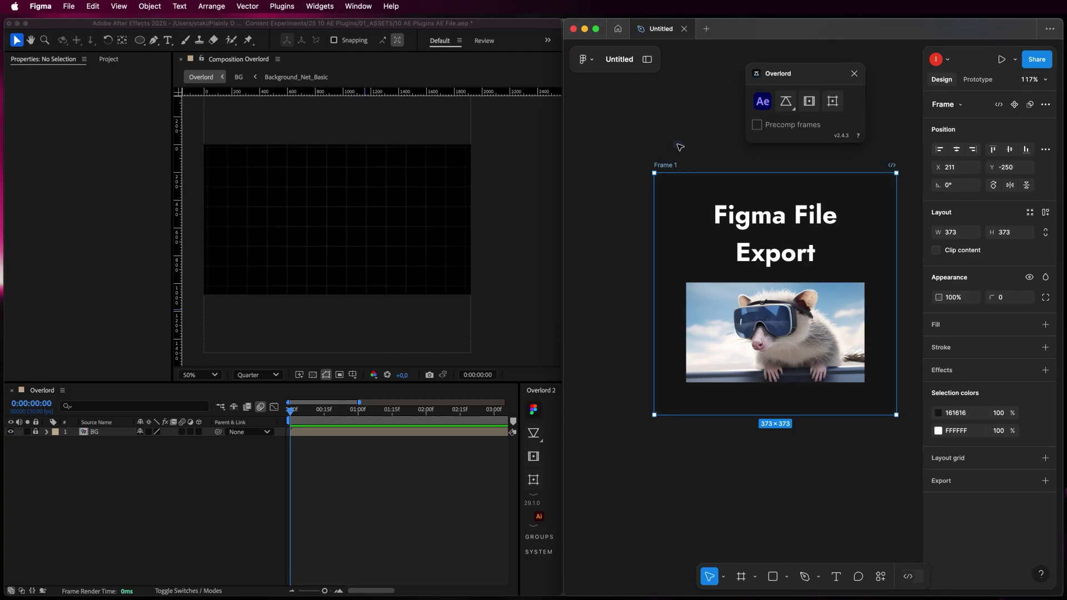
Step: Send the Figma File Export frame to After Effects and start retyping its heading as 'Overl'
{"action": "left_click", "coordinate": [785, 101]}
{"action": "key", "text": "super+z"}
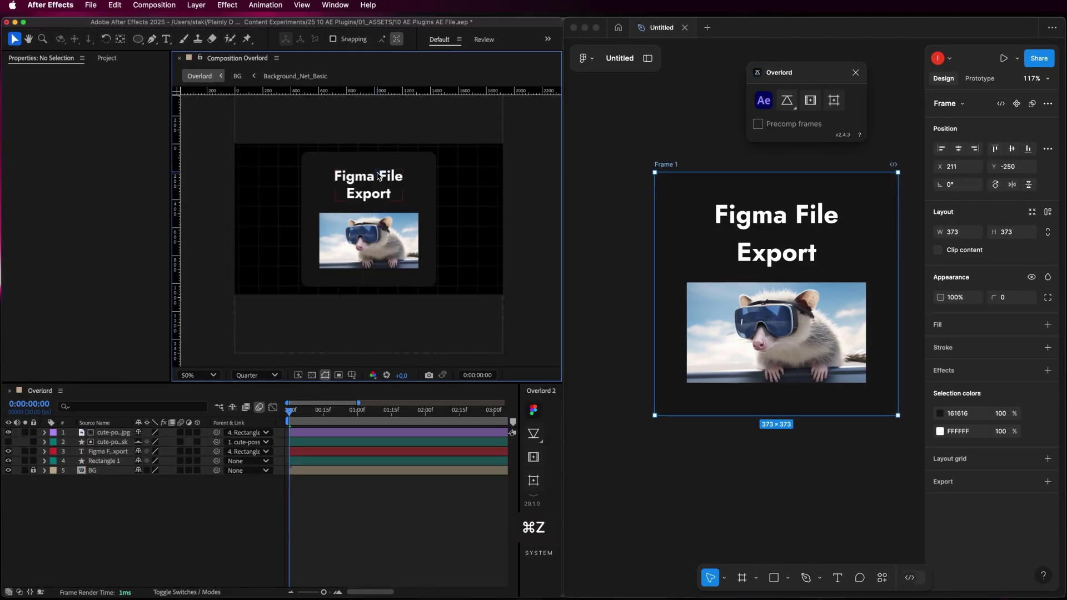
{"action": "key", "text": "BackSpace"}
{"action": "type", "text": "Overl"}
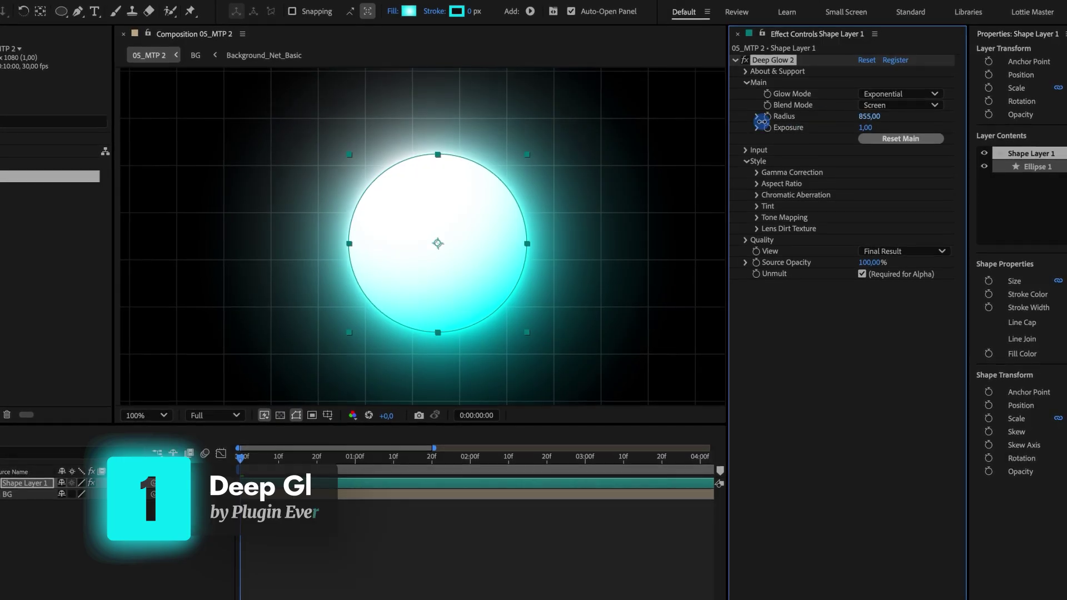
Step: Raise the Deep Glow 2 radius with aspect ratio 2, then select Pre-comp 1–5 and enable Width and Height
{"action": "left_click_drag", "start_coordinate": [762, 121], "coordinate": [314, 145]}
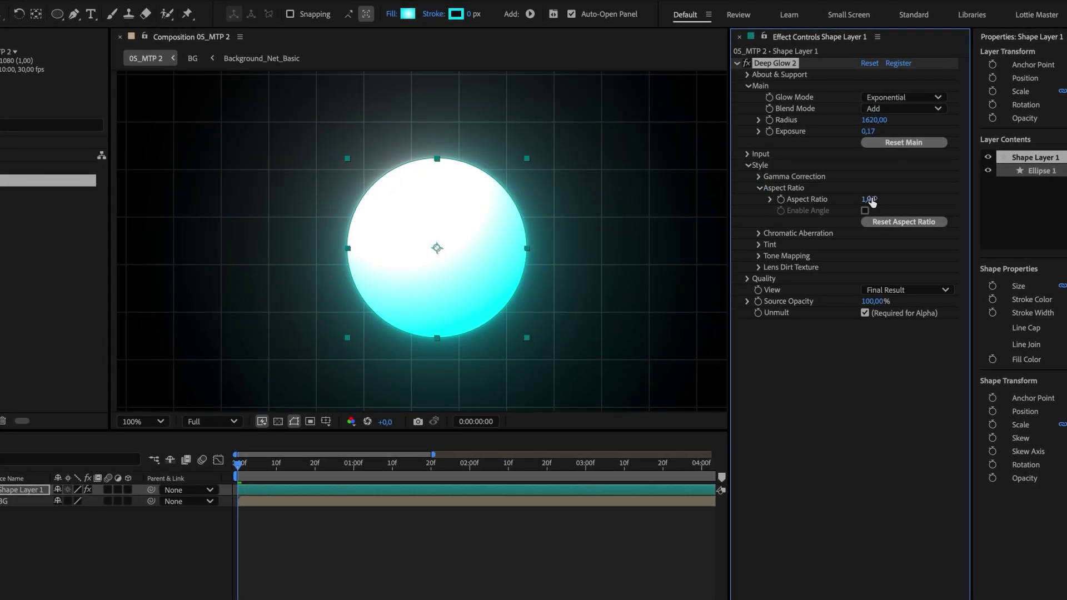
{"action": "left_click_drag", "start_coordinate": [869, 199], "coordinate": [909, 199]}
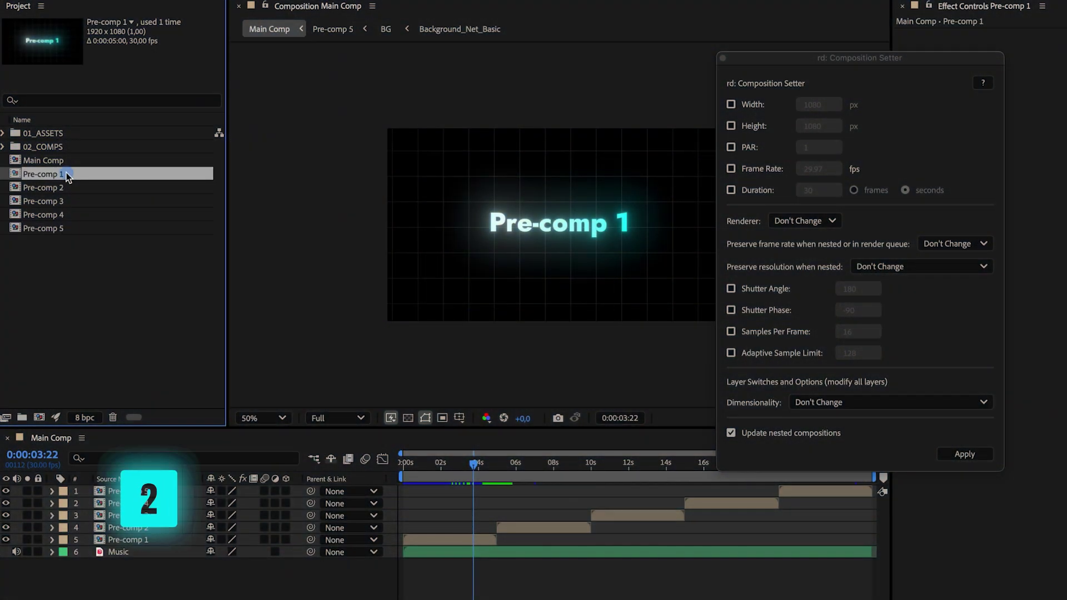
{"action": "left_click", "coordinate": [62, 233], "text": "shift"}
{"action": "left_click", "coordinate": [731, 104]}
{"action": "left_click", "coordinate": [731, 125]}
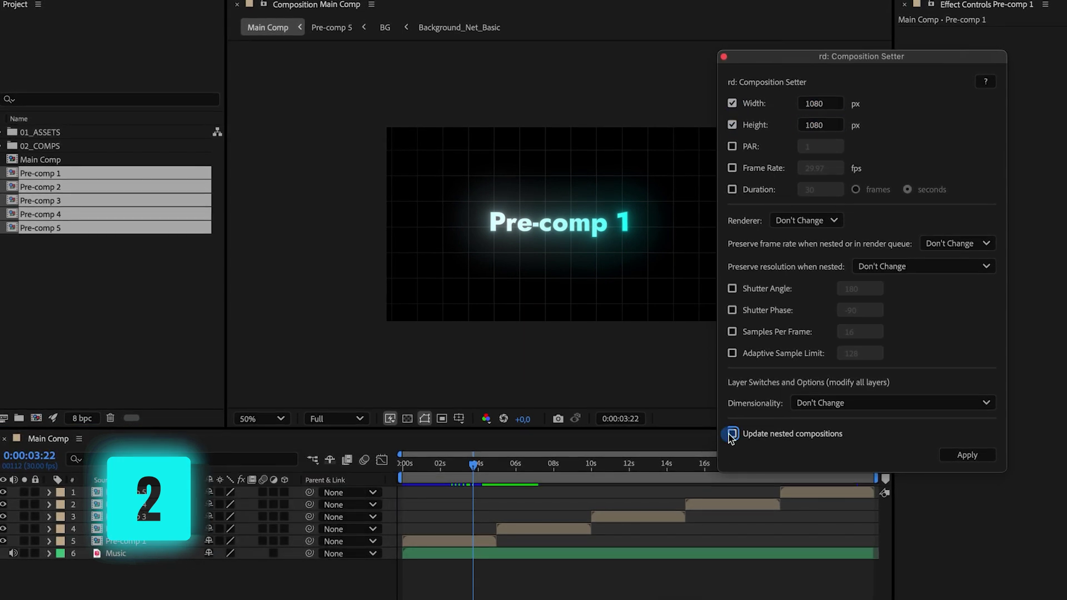
Step: Apply rd: Composition Setter to make the five pre-comps 1080 × 1080, then deselect them
{"action": "left_click", "coordinate": [970, 456]}
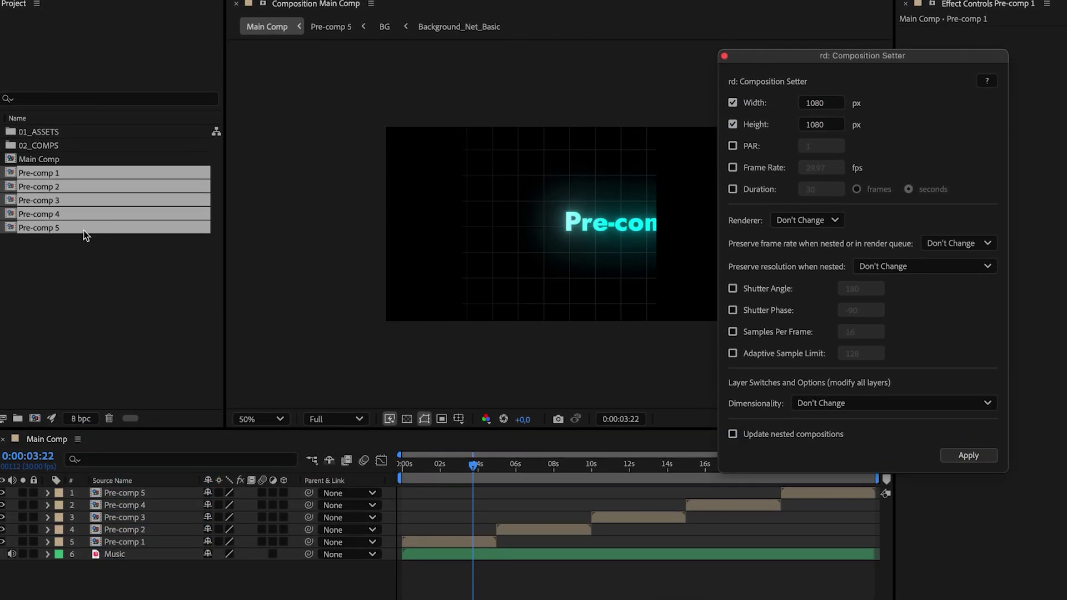
{"action": "left_click", "coordinate": [110, 259]}
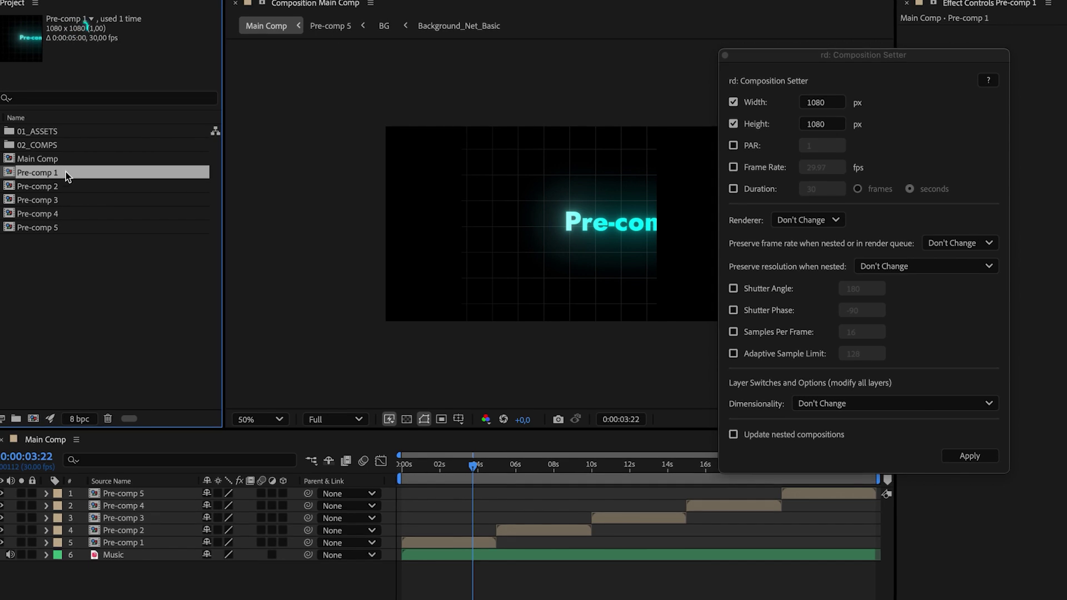